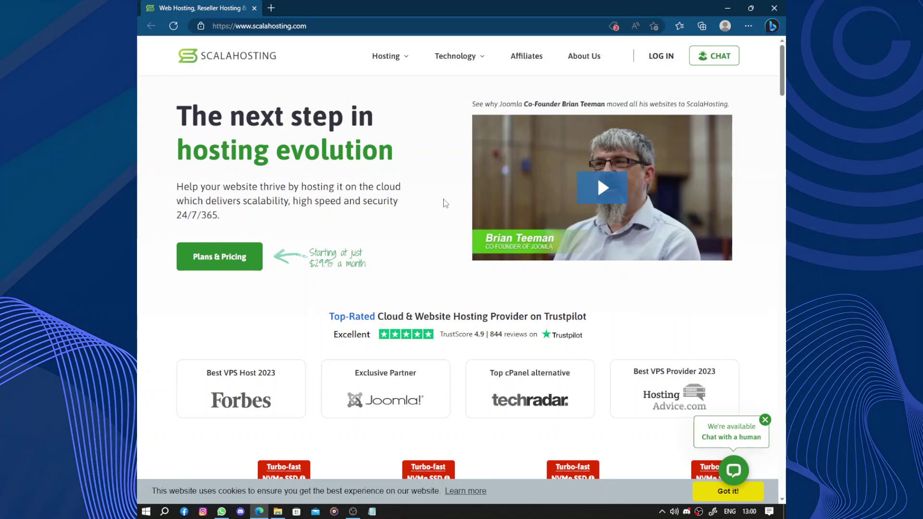
Browse the homepage and jump down to the Cloud VPS pricing plans.
{"action": "scroll", "coordinate": [476, 248], "scroll_direction": "down", "scroll_amount": 10}
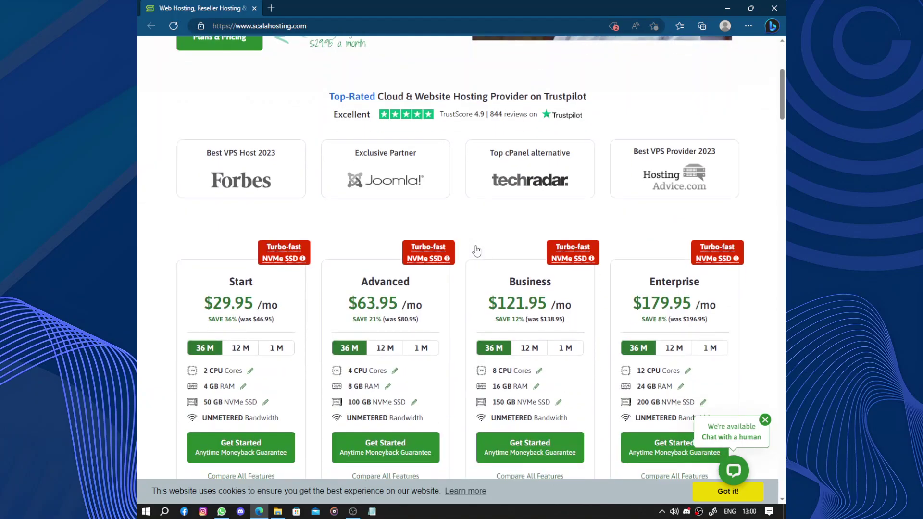
{"action": "scroll", "coordinate": [476, 249], "scroll_direction": "down", "scroll_amount": 15}
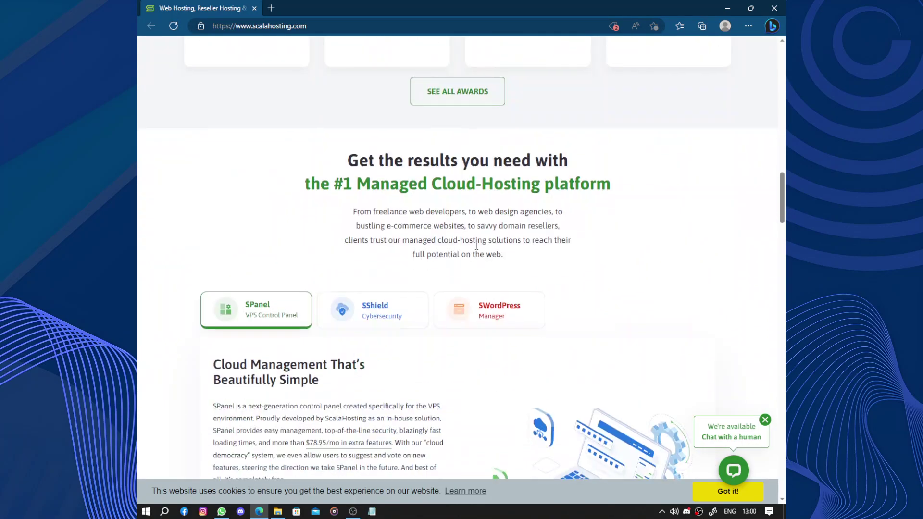
{"action": "scroll", "coordinate": [476, 249], "scroll_direction": "down", "scroll_amount": 10}
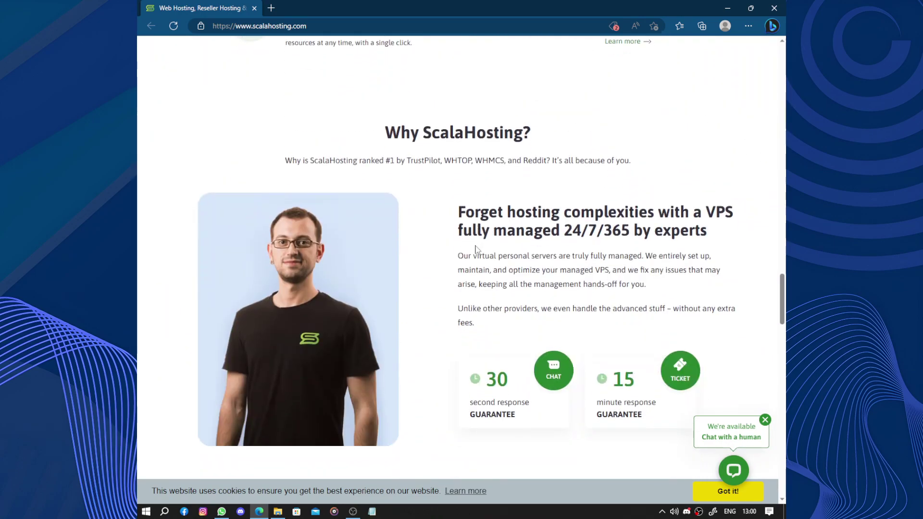
{"action": "scroll", "coordinate": [476, 248], "scroll_direction": "up", "scroll_amount": 2}
{"action": "scroll", "coordinate": [476, 248], "scroll_direction": "down", "scroll_amount": 7}
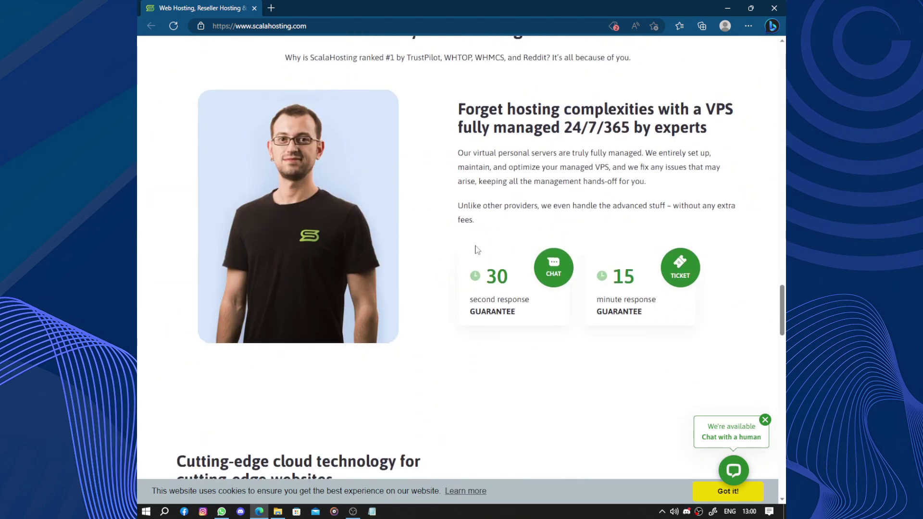
{"action": "scroll", "coordinate": [475, 248], "scroll_direction": "up", "scroll_amount": 2}
{"action": "scroll", "coordinate": [475, 248], "scroll_direction": "up", "scroll_amount": 4}
{"action": "scroll", "coordinate": [475, 248], "scroll_direction": "down", "scroll_amount": 3}
{"action": "scroll", "coordinate": [475, 249], "scroll_direction": "up", "scroll_amount": 2}
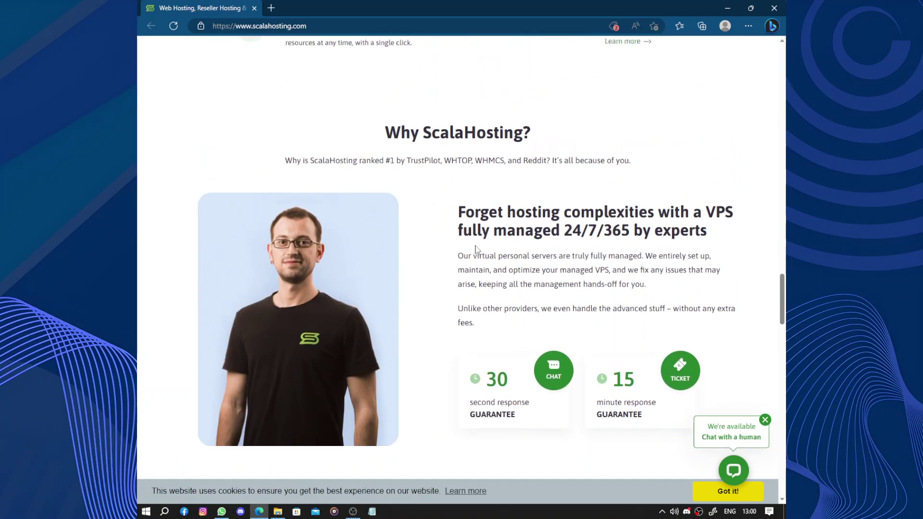
{"action": "scroll", "coordinate": [476, 248], "scroll_direction": "down", "scroll_amount": 6}
{"action": "scroll", "coordinate": [477, 249], "scroll_direction": "down", "scroll_amount": 15}
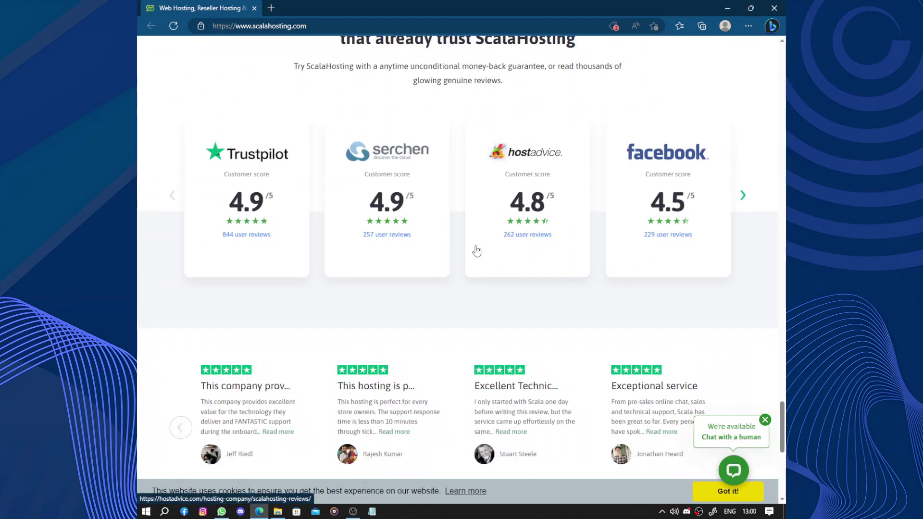
{"action": "scroll", "coordinate": [476, 251], "scroll_direction": "down", "scroll_amount": 8}
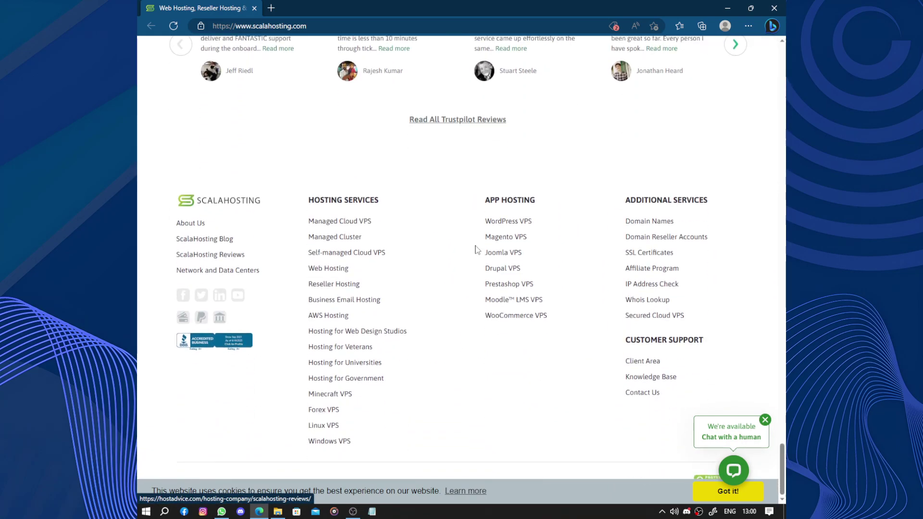
{"action": "scroll", "coordinate": [476, 249], "scroll_direction": "up", "scroll_amount": 20}
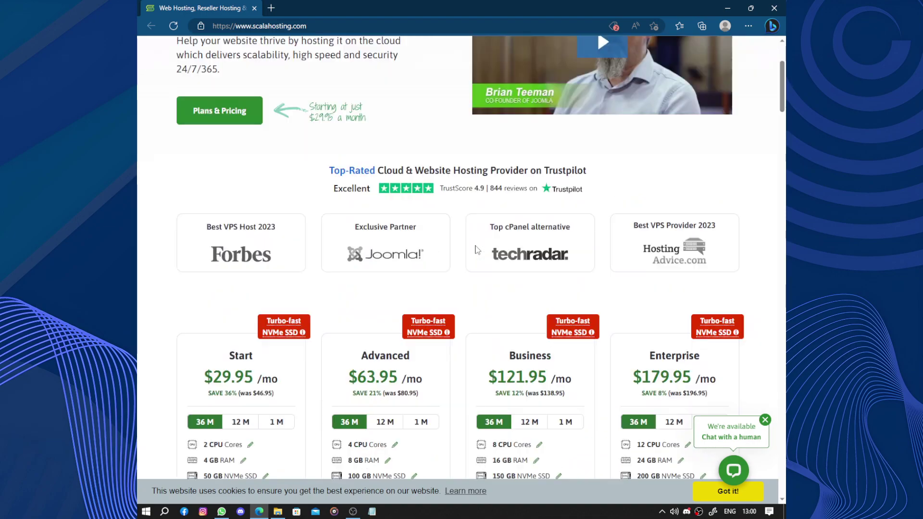
{"action": "scroll", "coordinate": [476, 249], "scroll_direction": "up", "scroll_amount": 3}
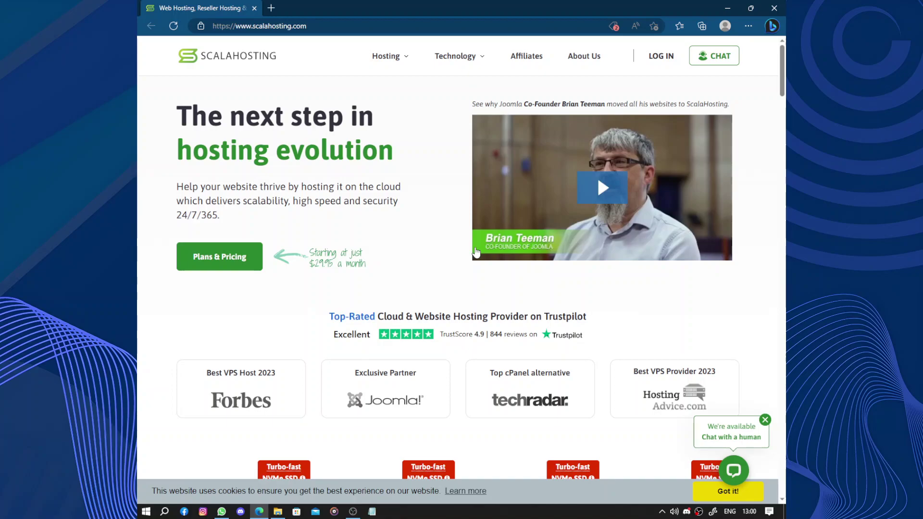
{"action": "scroll", "coordinate": [476, 251], "scroll_direction": "down", "scroll_amount": 7}
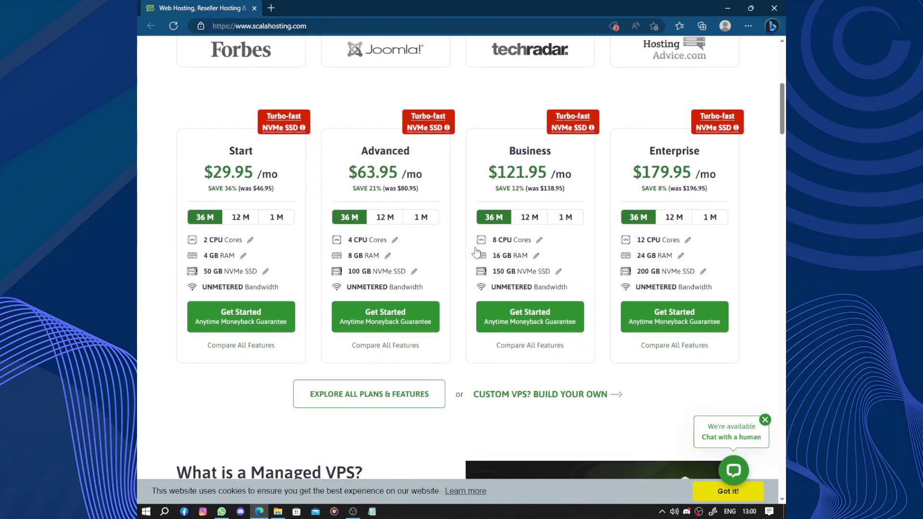
{"action": "scroll", "coordinate": [475, 252], "scroll_direction": "down", "scroll_amount": 4}
{"action": "scroll", "coordinate": [476, 251], "scroll_direction": "up", "scroll_amount": 4}
{"action": "scroll", "coordinate": [637, 263], "scroll_direction": "down", "scroll_amount": 2}
{"action": "scroll", "coordinate": [637, 263], "scroll_direction": "up", "scroll_amount": 2}
{"action": "scroll", "coordinate": [637, 263], "scroll_direction": "up", "scroll_amount": 1}
{"action": "scroll", "coordinate": [637, 262], "scroll_direction": "down", "scroll_amount": 1}
{"action": "scroll", "coordinate": [637, 263], "scroll_direction": "up", "scroll_amount": 2}
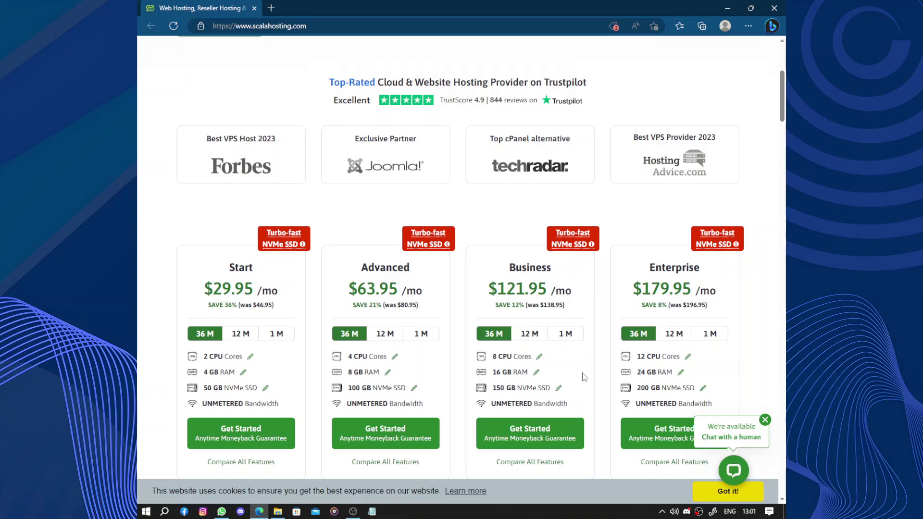
{"action": "scroll", "coordinate": [584, 377], "scroll_direction": "down", "scroll_amount": 5}
{"action": "scroll", "coordinate": [584, 377], "scroll_direction": "up", "scroll_amount": 8}
{"action": "scroll", "coordinate": [584, 377], "scroll_direction": "down", "scroll_amount": 4}
{"action": "scroll", "coordinate": [583, 377], "scroll_direction": "up", "scroll_amount": 7}
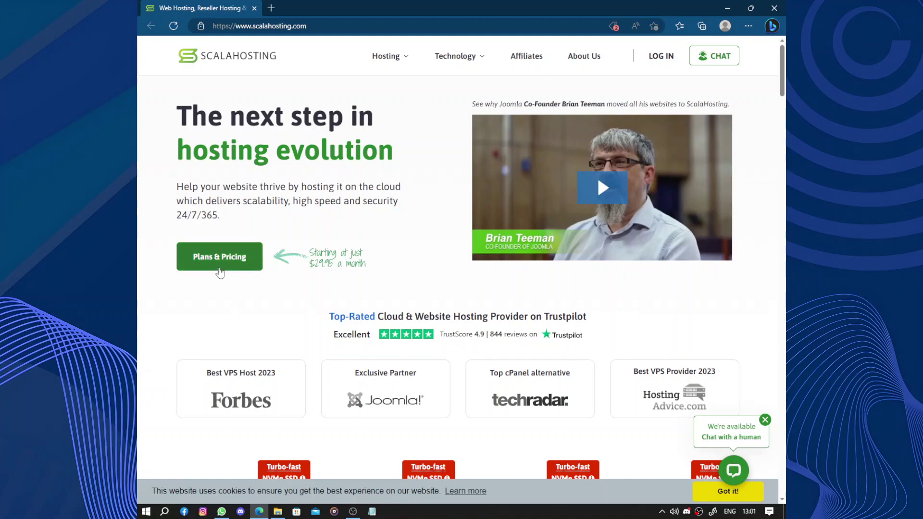
{"action": "left_click", "coordinate": [221, 269]}
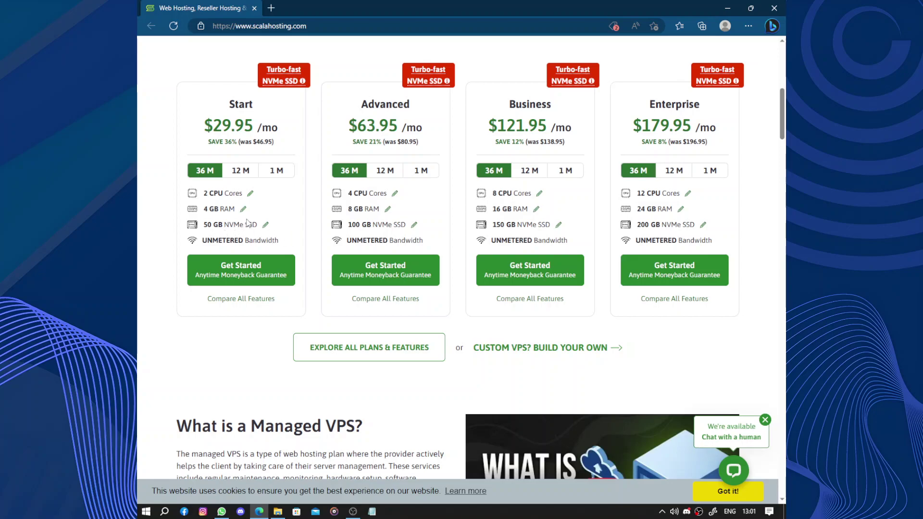
Check the Start plan's SSD, RAM and CPU edits, keeping 50 GB, 4 GB and 2 cores.
{"action": "left_click", "coordinate": [265, 226]}
{"action": "left_click", "coordinate": [274, 224]}
{"action": "left_click", "coordinate": [243, 208]}
{"action": "left_click", "coordinate": [251, 212]}
{"action": "left_click", "coordinate": [251, 194]}
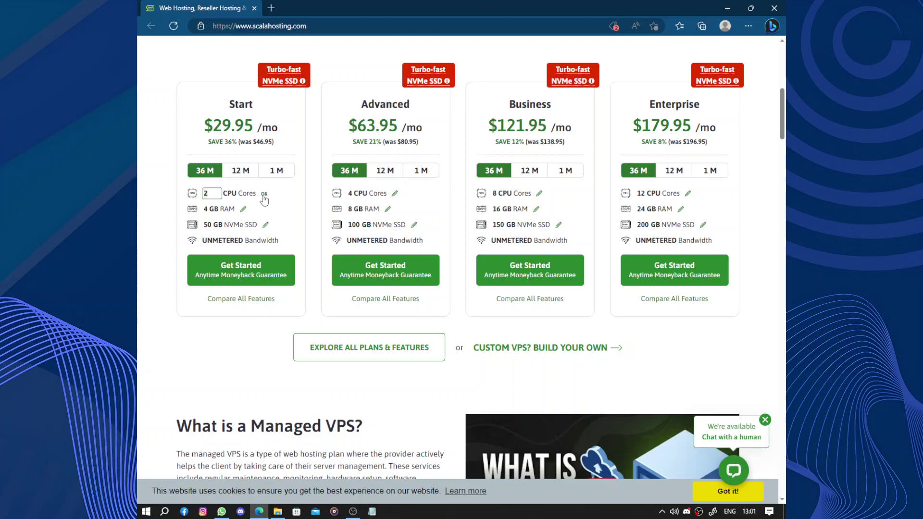
{"action": "left_click", "coordinate": [262, 199]}
Compare the Start plan terms, settle on 12 M at $39.95/mo, and start the order.
{"action": "left_click", "coordinate": [247, 178]}
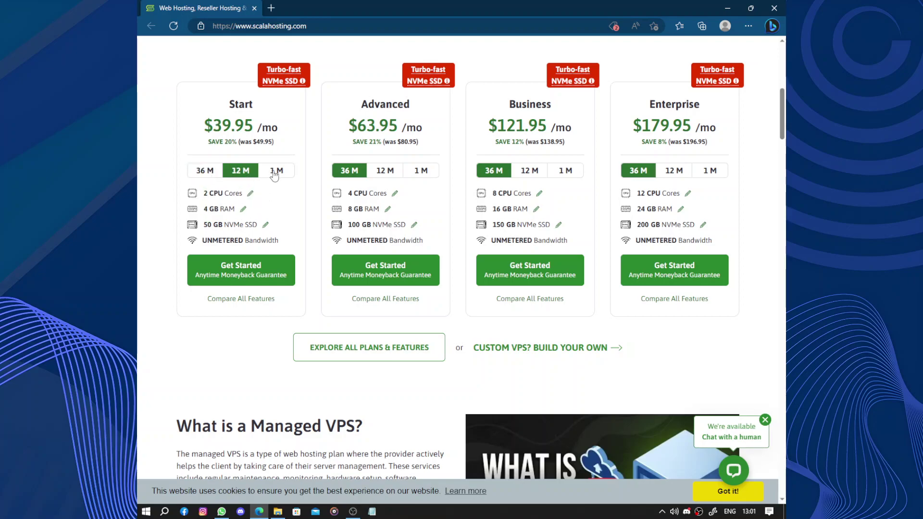
{"action": "left_click", "coordinate": [222, 176]}
{"action": "left_click", "coordinate": [233, 176]}
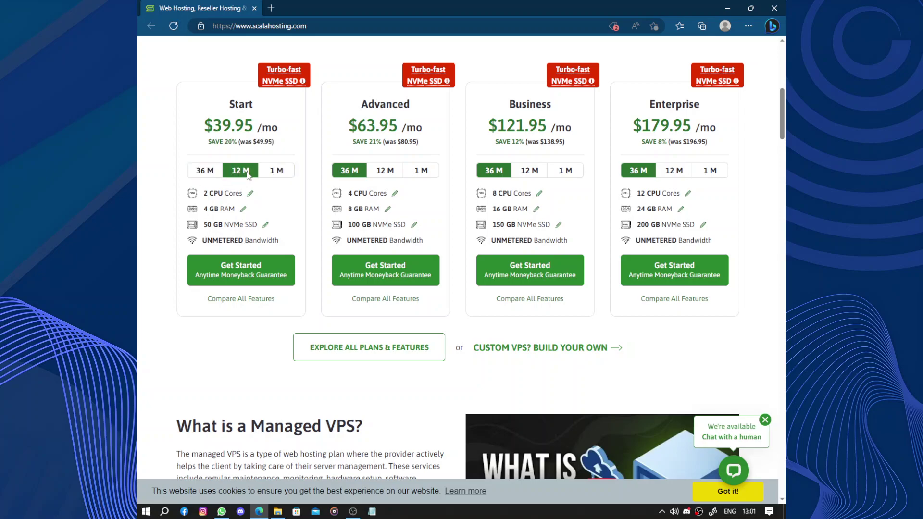
{"action": "left_click", "coordinate": [276, 177]}
{"action": "left_click", "coordinate": [238, 177]}
{"action": "left_click", "coordinate": [210, 176]}
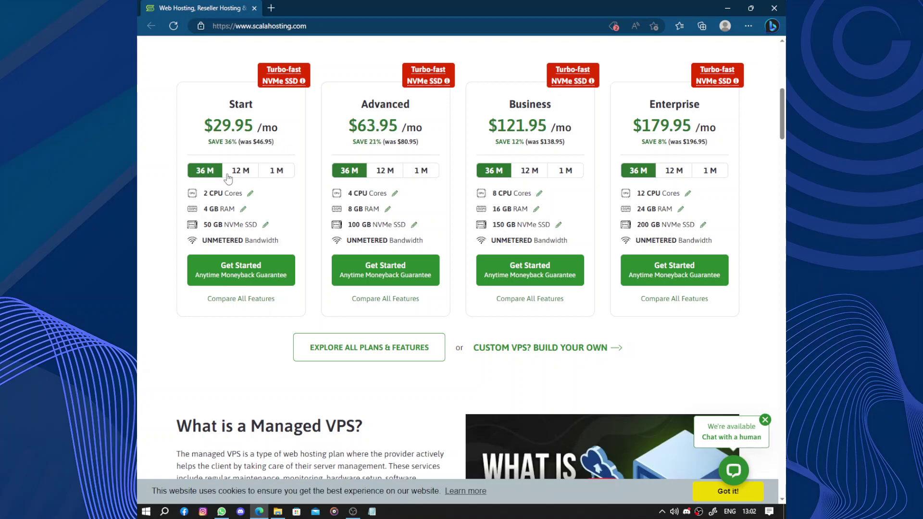
{"action": "left_click", "coordinate": [230, 177]}
{"action": "left_click", "coordinate": [236, 280]}
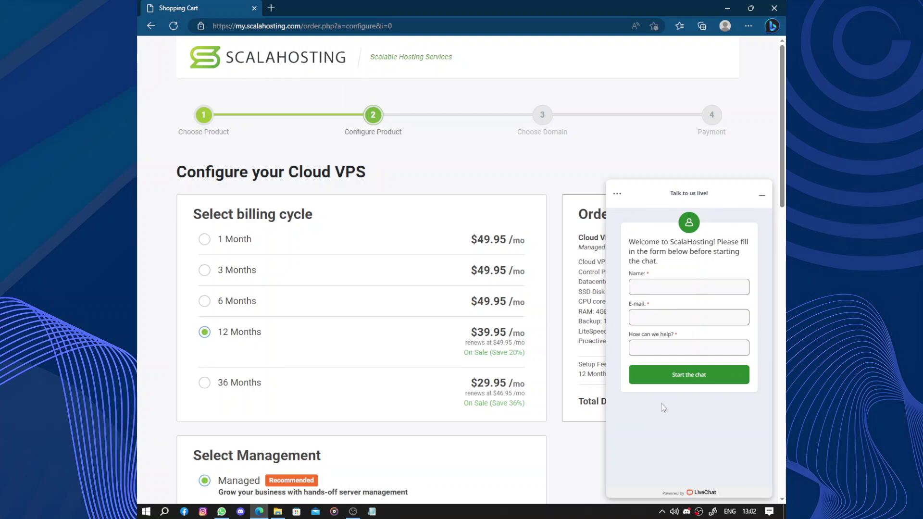
Minimize the live chat and review the order page: 12 Months billing, $479.40 due.
{"action": "left_click", "coordinate": [763, 202]}
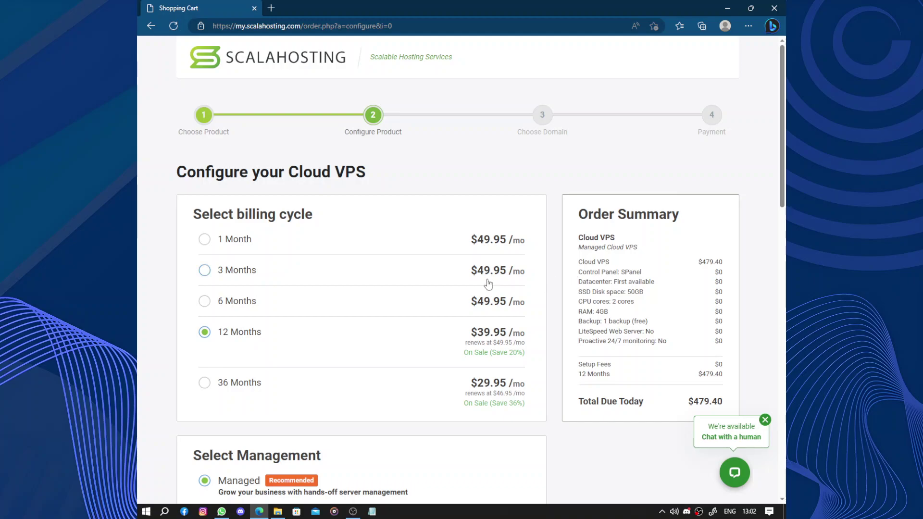
{"action": "scroll", "coordinate": [344, 238], "scroll_direction": "down", "scroll_amount": 20}
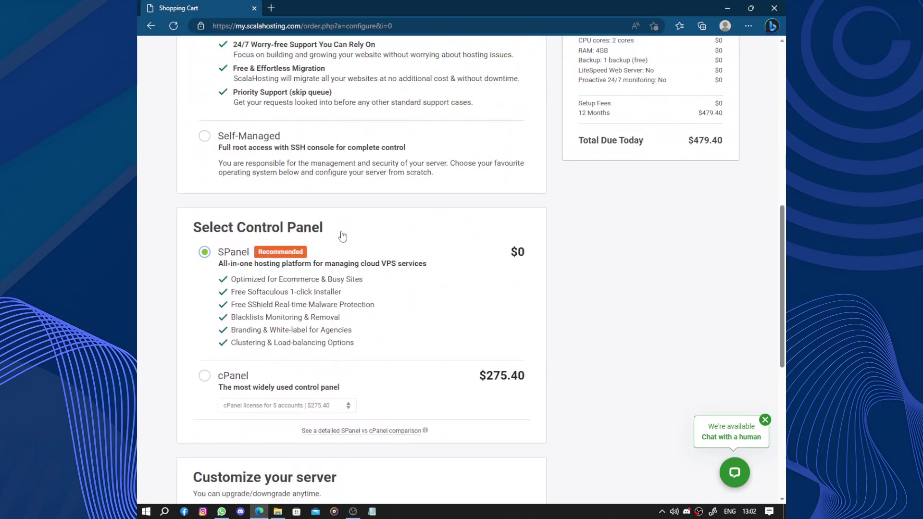
{"action": "scroll", "coordinate": [338, 233], "scroll_direction": "up", "scroll_amount": 20}
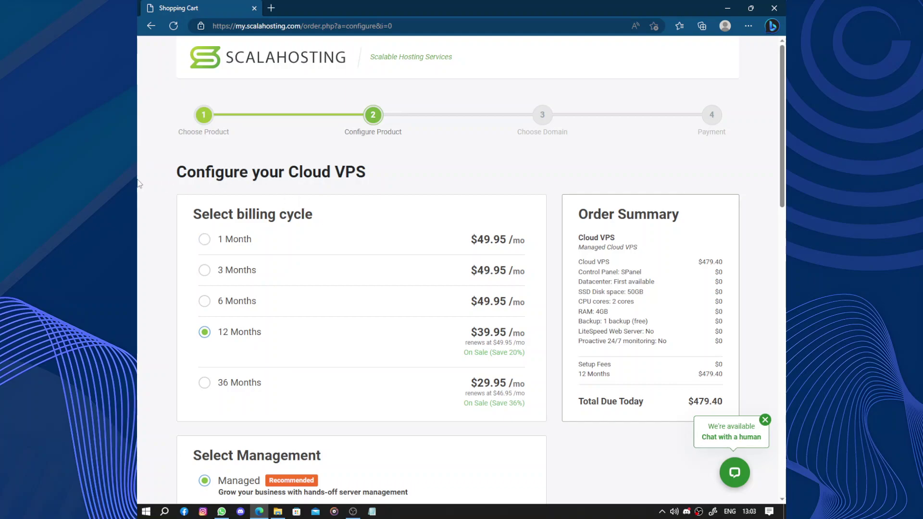
Highlight the 'Configure your Cloud VPS' and 'Select billing cycle' headings.
{"action": "left_click_drag", "start_coordinate": [165, 184], "coordinate": [538, 192]}
{"action": "left_click_drag", "start_coordinate": [442, 193], "coordinate": [397, 181]}
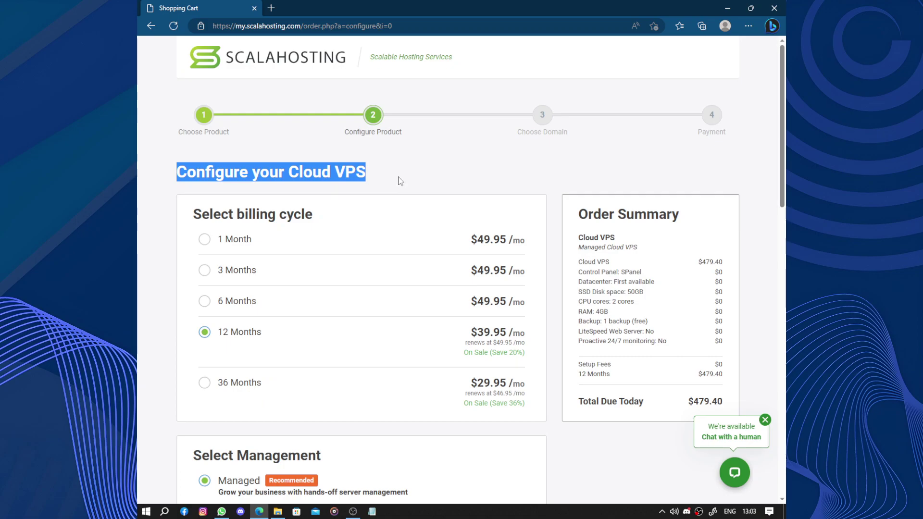
{"action": "left_click", "coordinate": [399, 181]}
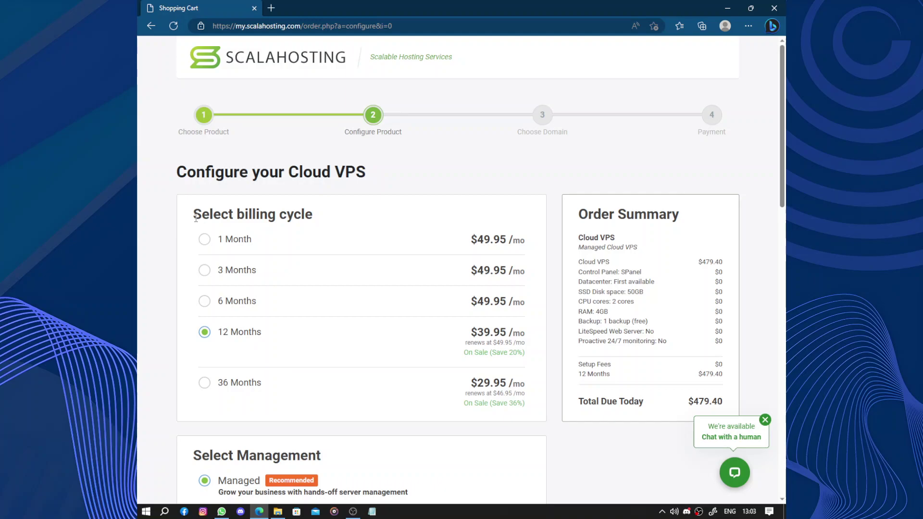
{"action": "left_click_drag", "start_coordinate": [196, 219], "coordinate": [325, 222]}
{"action": "left_click", "coordinate": [327, 223]}
Compare the billing cycles, finishing on 1 Month for $49.95 due today.
{"action": "left_click", "coordinate": [244, 269]}
{"action": "left_click", "coordinate": [254, 329]}
{"action": "left_click", "coordinate": [244, 269]}
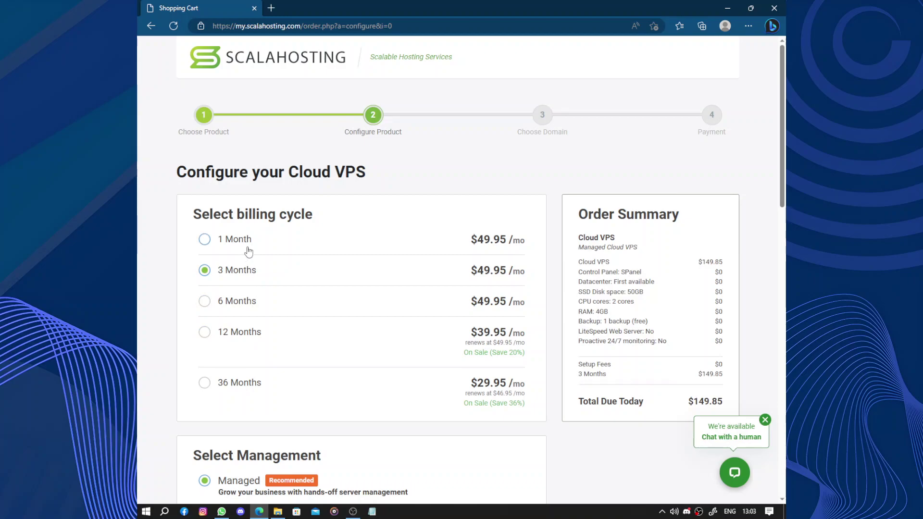
{"action": "left_click", "coordinate": [248, 250]}
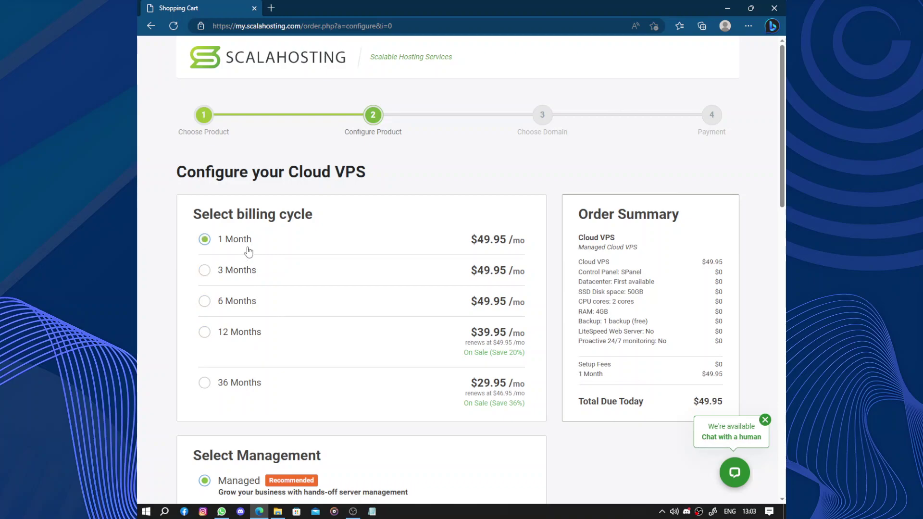
{"action": "left_click", "coordinate": [243, 302]}
{"action": "left_click", "coordinate": [246, 342]}
{"action": "left_click", "coordinate": [244, 247]}
{"action": "scroll", "coordinate": [381, 260], "scroll_direction": "down", "scroll_amount": 5}
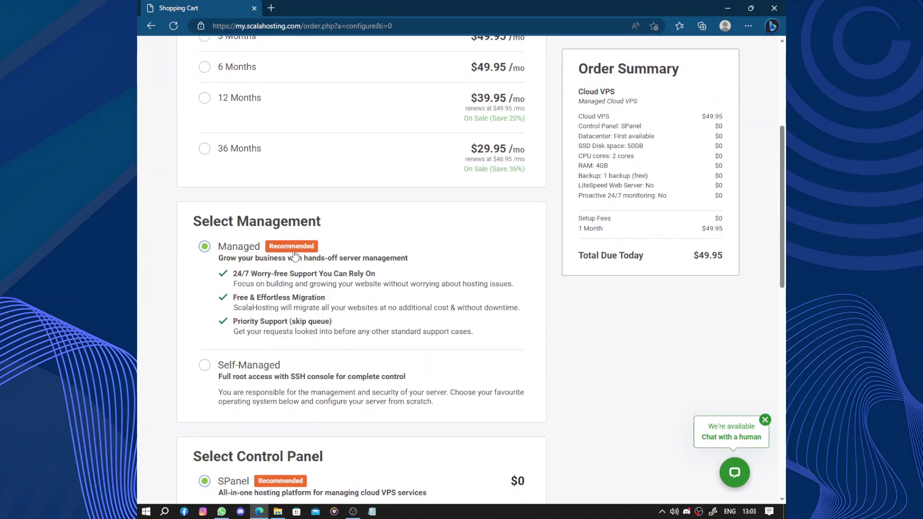
Switch the billing cycle to 36 Months, bringing the total due to $1078.20.
{"action": "left_click", "coordinate": [219, 155]}
{"action": "scroll", "coordinate": [391, 185], "scroll_direction": "down", "scroll_amount": 5}
{"action": "scroll", "coordinate": [391, 186], "scroll_direction": "up", "scroll_amount": 2}
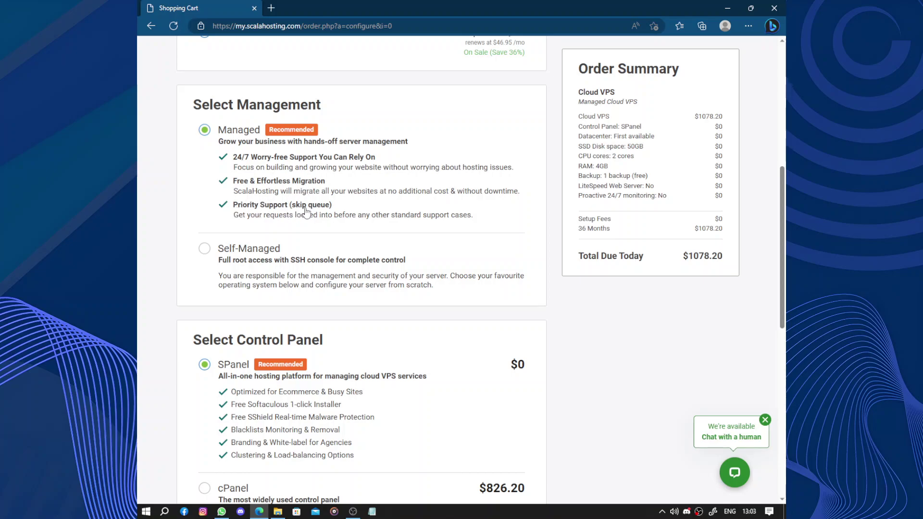
Pick Self-Managed, then cancel at the warning so management stays Managed.
{"action": "left_click", "coordinate": [204, 250]}
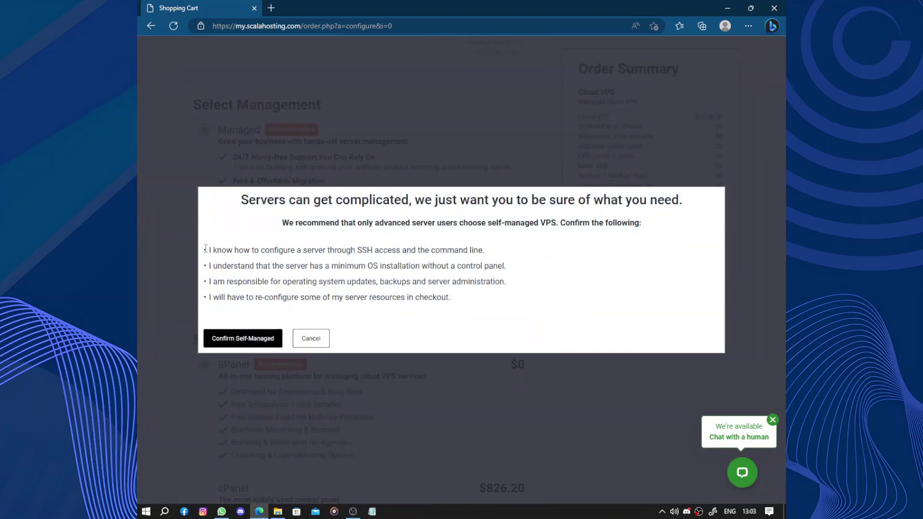
{"action": "left_click_drag", "start_coordinate": [239, 200], "coordinate": [699, 201]}
{"action": "left_click", "coordinate": [310, 339]}
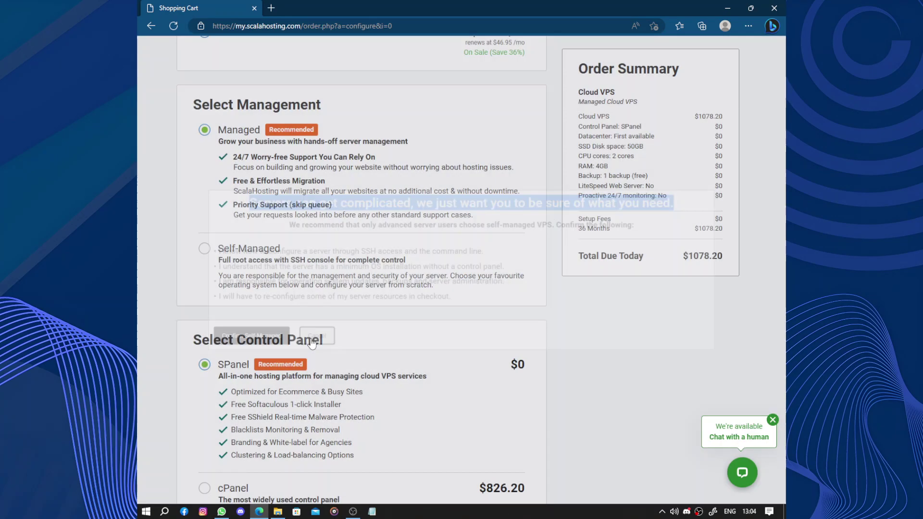
{"action": "scroll", "coordinate": [322, 183], "scroll_direction": "down", "scroll_amount": 2}
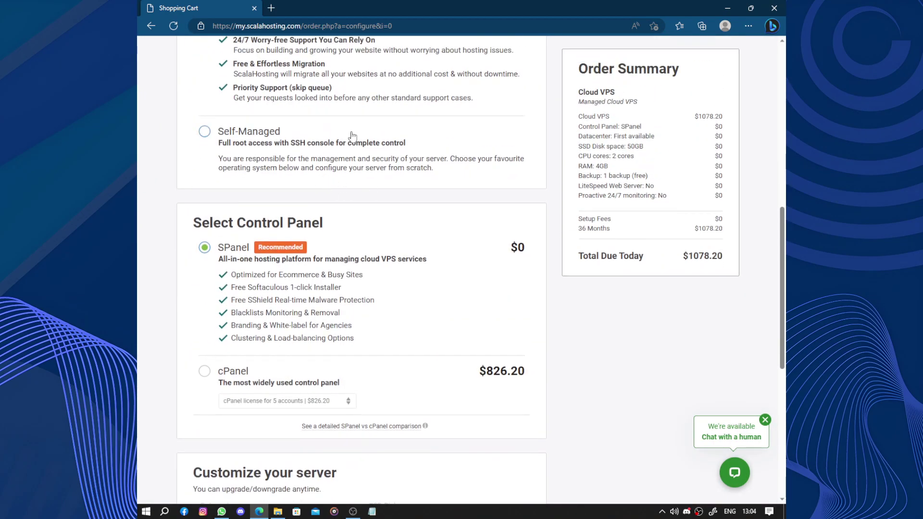
{"action": "scroll", "coordinate": [336, 139], "scroll_direction": "down", "scroll_amount": 2}
{"action": "scroll", "coordinate": [312, 147], "scroll_direction": "up", "scroll_amount": 2}
{"action": "left_click", "coordinate": [205, 372]}
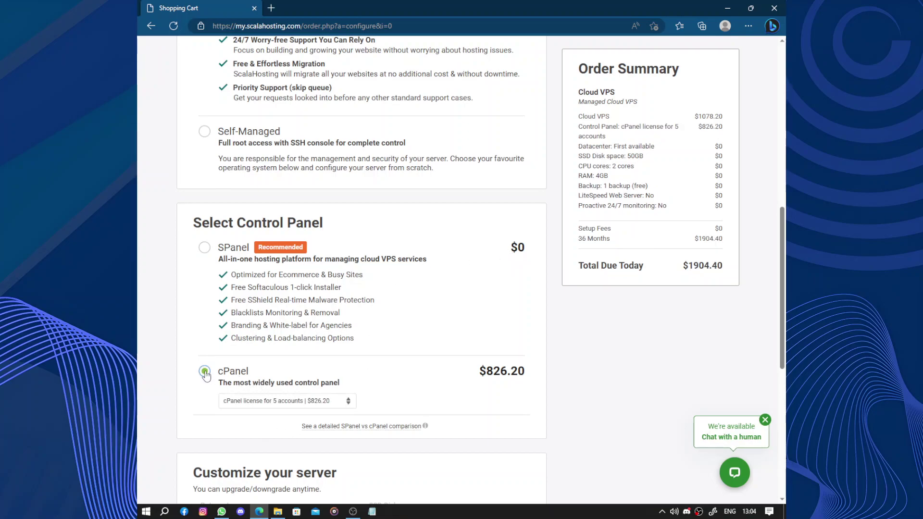
{"action": "left_click", "coordinate": [331, 403]}
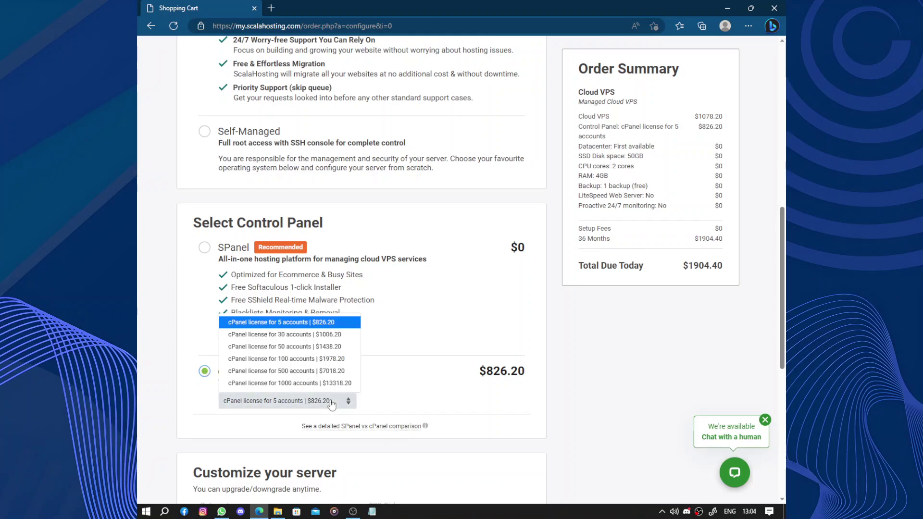
{"action": "scroll", "coordinate": [317, 354], "scroll_direction": "up", "scroll_amount": 3}
{"action": "scroll", "coordinate": [374, 340], "scroll_direction": "down", "scroll_amount": 3}
{"action": "left_click", "coordinate": [204, 247]}
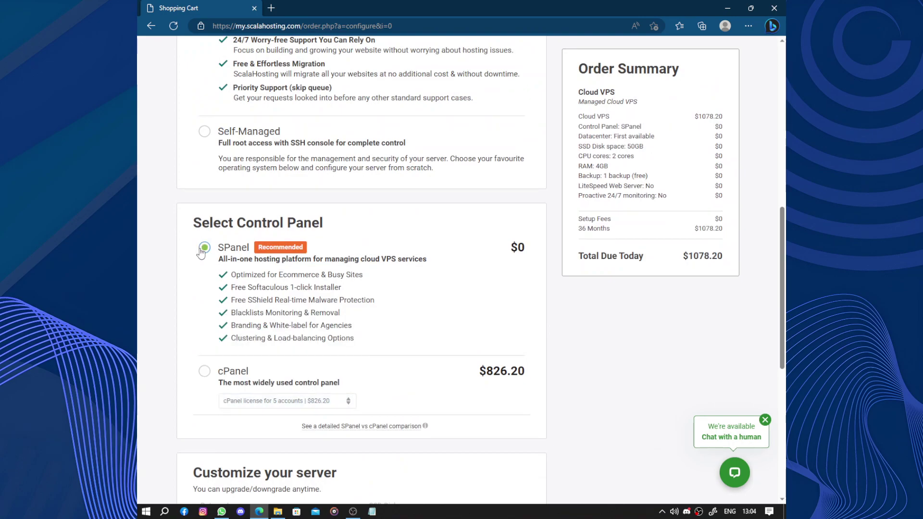
Review the datacenter and SSD options, keeping First available and 50GB.
{"action": "scroll", "coordinate": [345, 282], "scroll_direction": "down", "scroll_amount": 2}
{"action": "scroll", "coordinate": [345, 282], "scroll_direction": "down", "scroll_amount": 4}
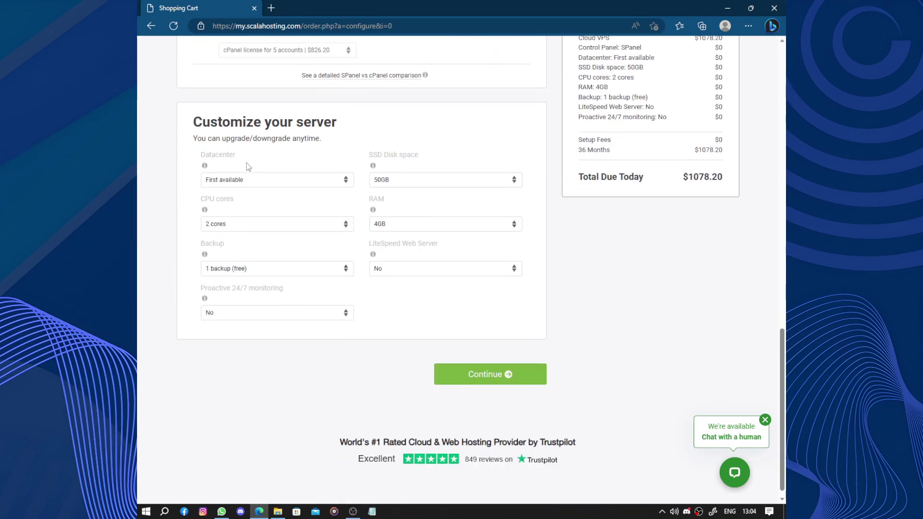
{"action": "left_click", "coordinate": [295, 181]}
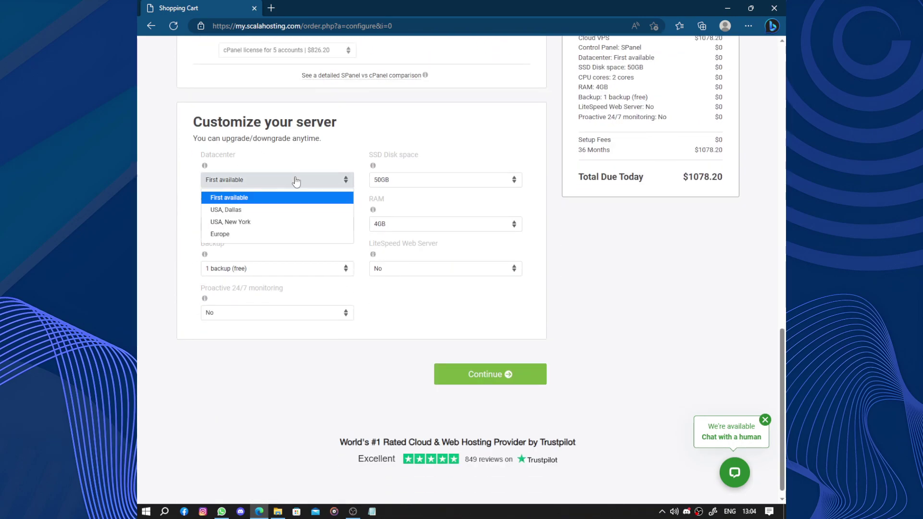
{"action": "left_click", "coordinate": [295, 180]}
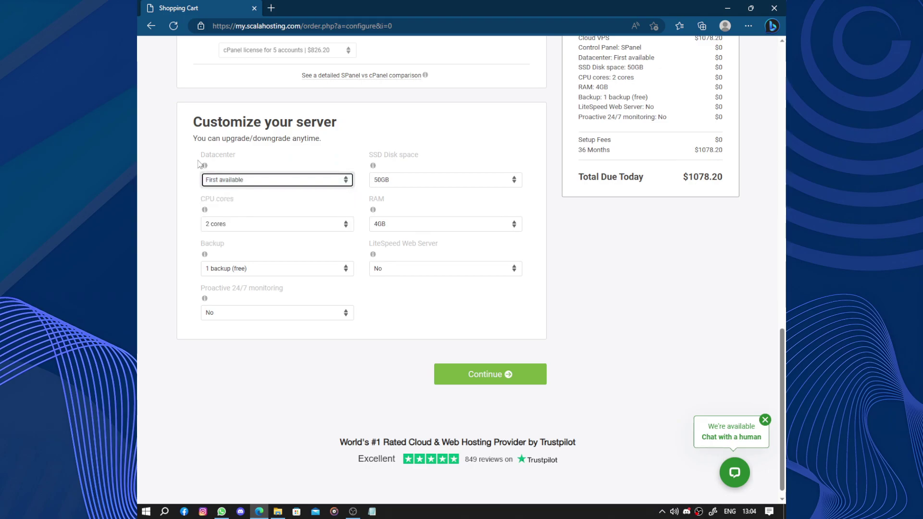
{"action": "left_click", "coordinate": [263, 180]}
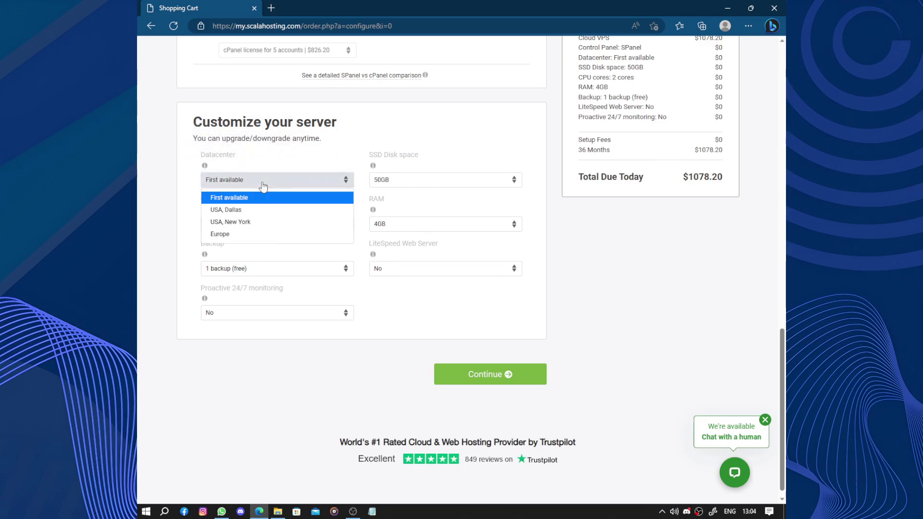
{"action": "left_click", "coordinate": [292, 185]}
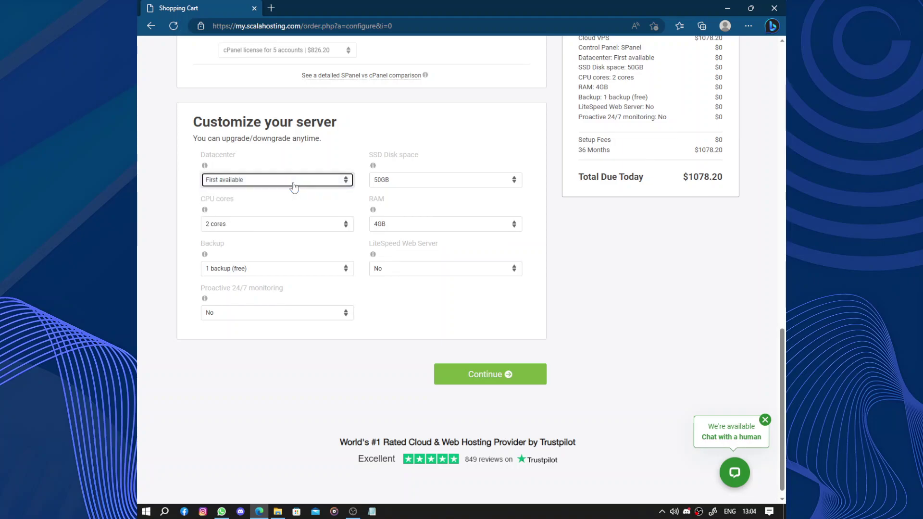
{"action": "left_click", "coordinate": [429, 183]}
{"action": "scroll", "coordinate": [435, 219], "scroll_direction": "up", "scroll_amount": 5}
{"action": "scroll", "coordinate": [435, 219], "scroll_direction": "down", "scroll_amount": 6}
{"action": "scroll", "coordinate": [436, 219], "scroll_direction": "down", "scroll_amount": 10}
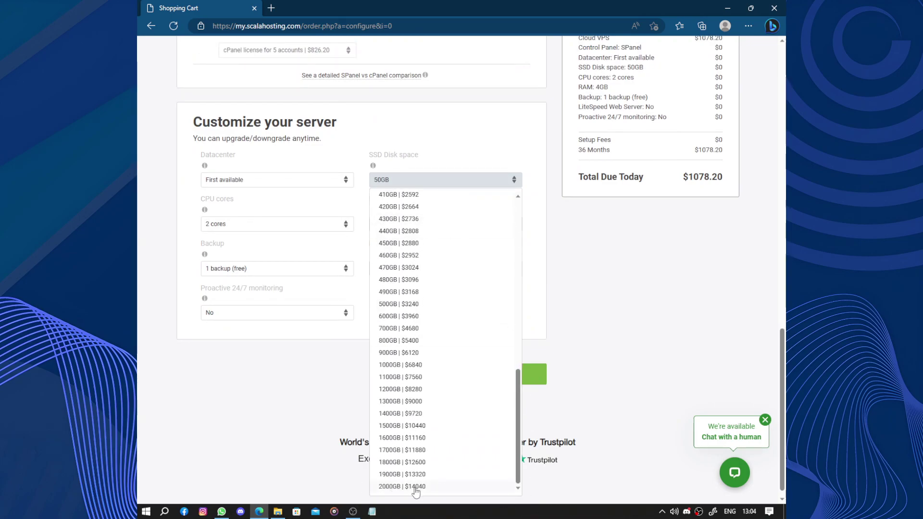
{"action": "left_click", "coordinate": [456, 186]}
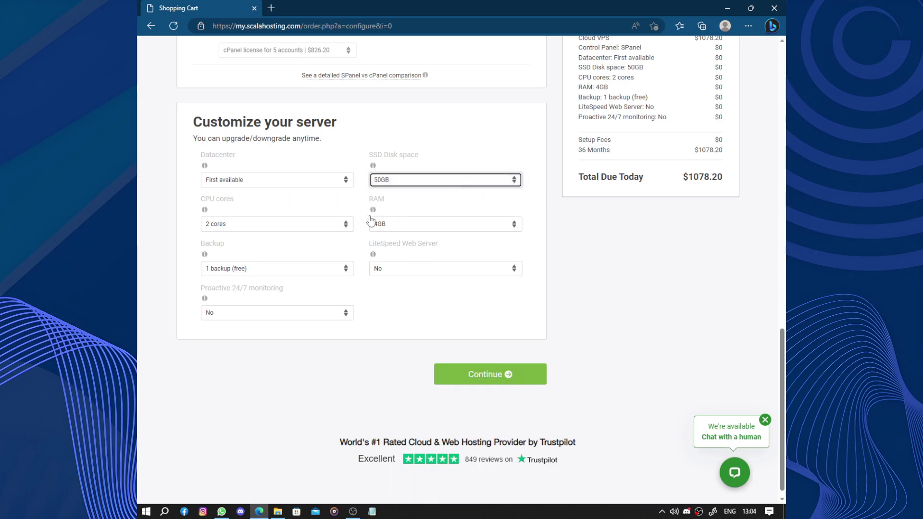
Review the CPU, RAM and backup options, keeping 2 cores, 4GB and one free backup.
{"action": "left_click", "coordinate": [264, 229]}
{"action": "scroll", "coordinate": [268, 288], "scroll_direction": "down", "scroll_amount": 1}
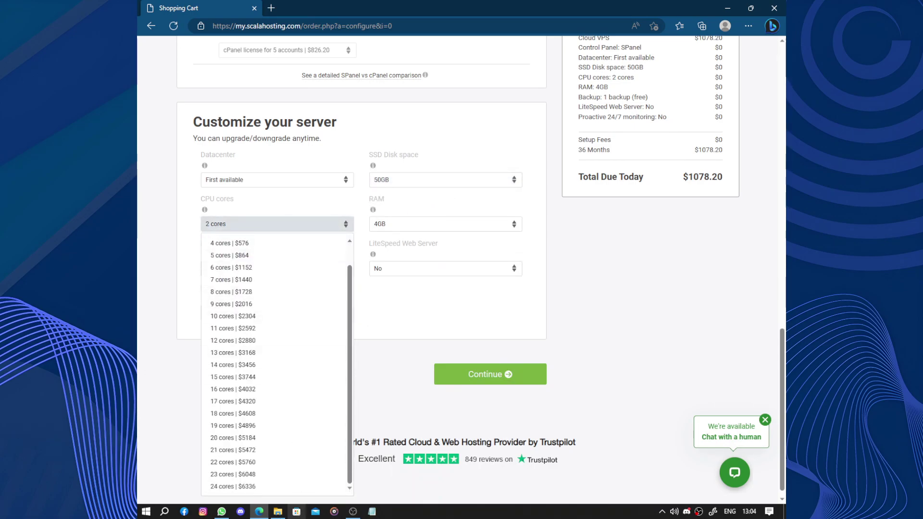
{"action": "scroll", "coordinate": [252, 263], "scroll_direction": "up", "scroll_amount": 1}
{"action": "left_click", "coordinate": [294, 228]}
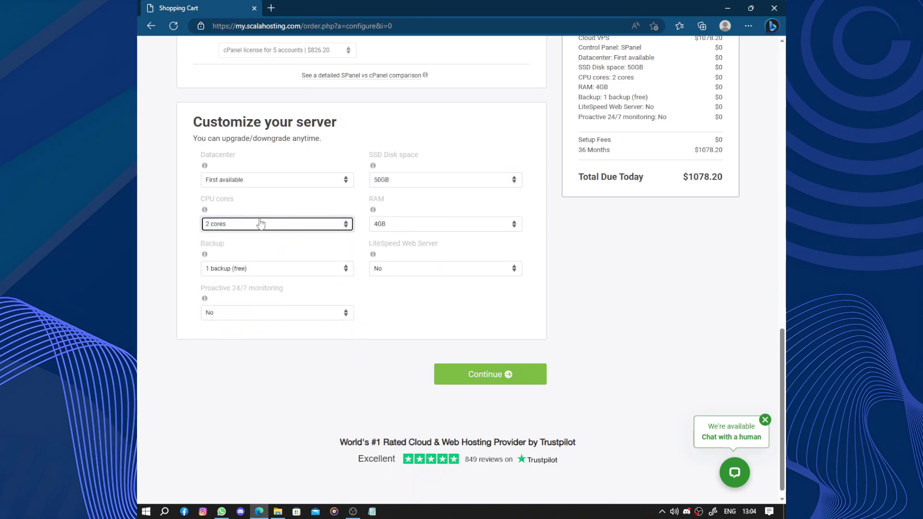
{"action": "left_click", "coordinate": [399, 224]}
{"action": "scroll", "coordinate": [415, 284], "scroll_direction": "down", "scroll_amount": 10}
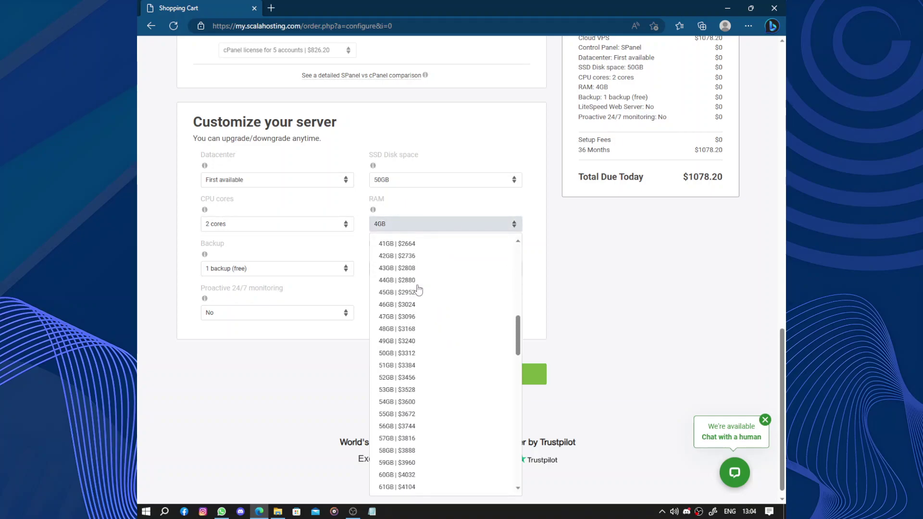
{"action": "scroll", "coordinate": [417, 289], "scroll_direction": "down", "scroll_amount": 18}
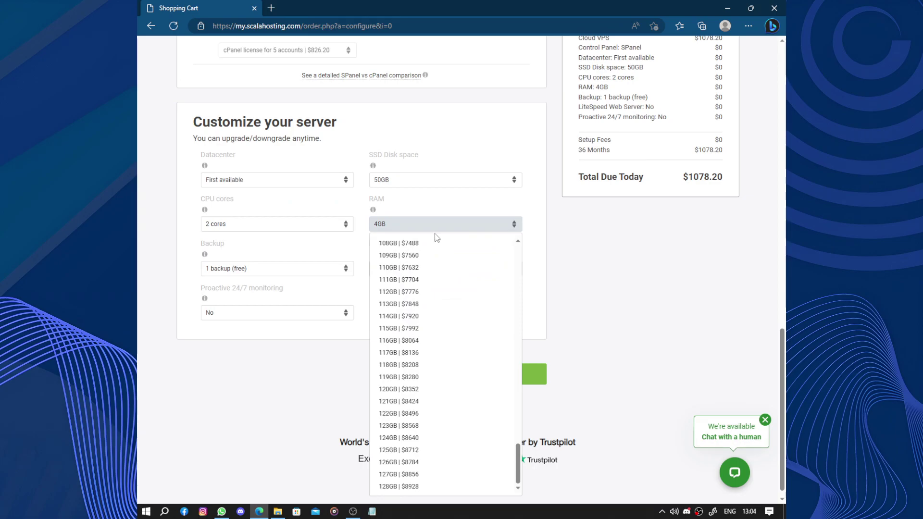
{"action": "left_click", "coordinate": [438, 230]}
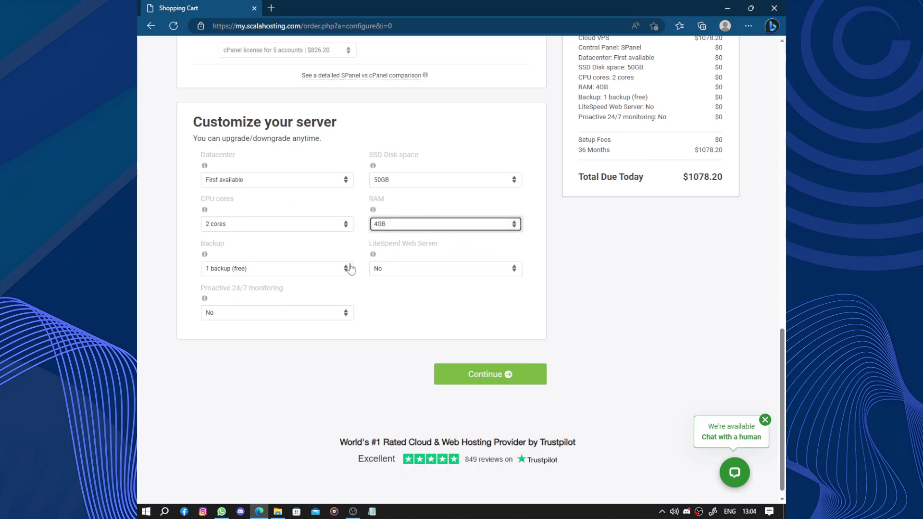
{"action": "left_click", "coordinate": [294, 274]}
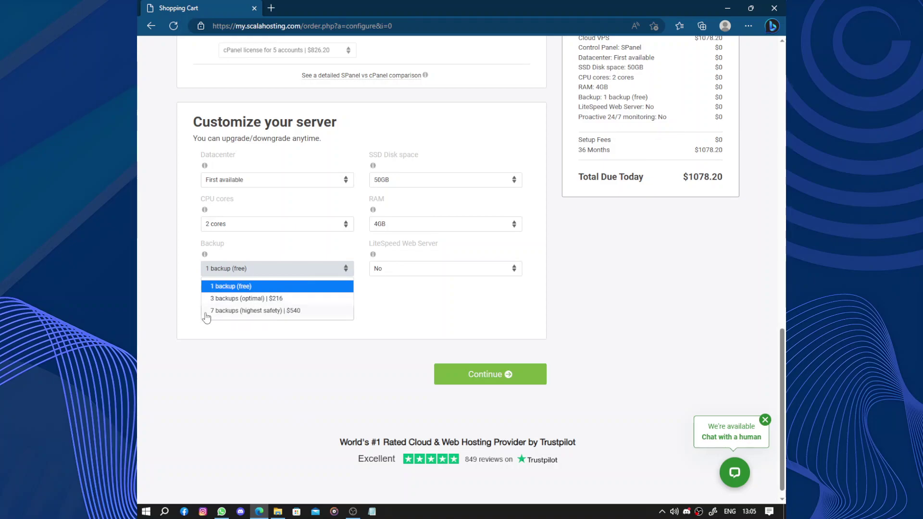
{"action": "left_click", "coordinate": [322, 271]}
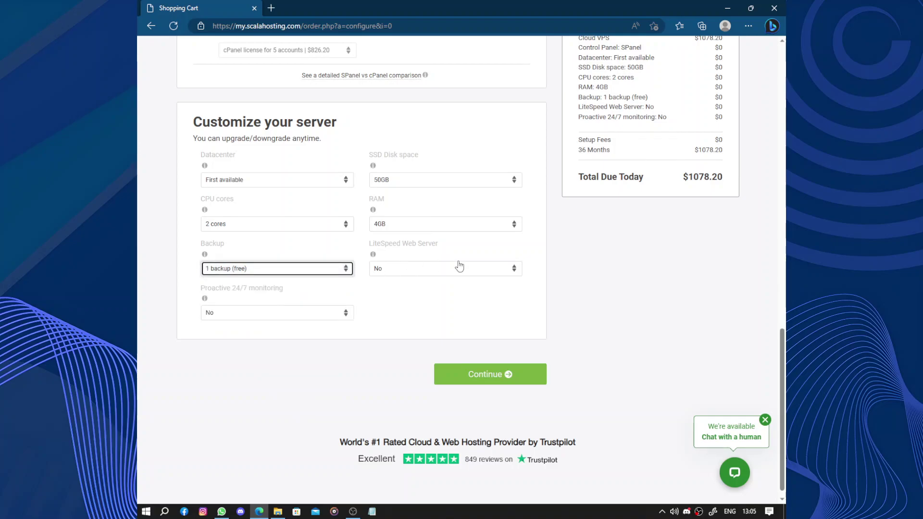
Keep LiteSpeed Web Server and proactive monitoring at No, then submit the configuration.
{"action": "left_click", "coordinate": [439, 271]}
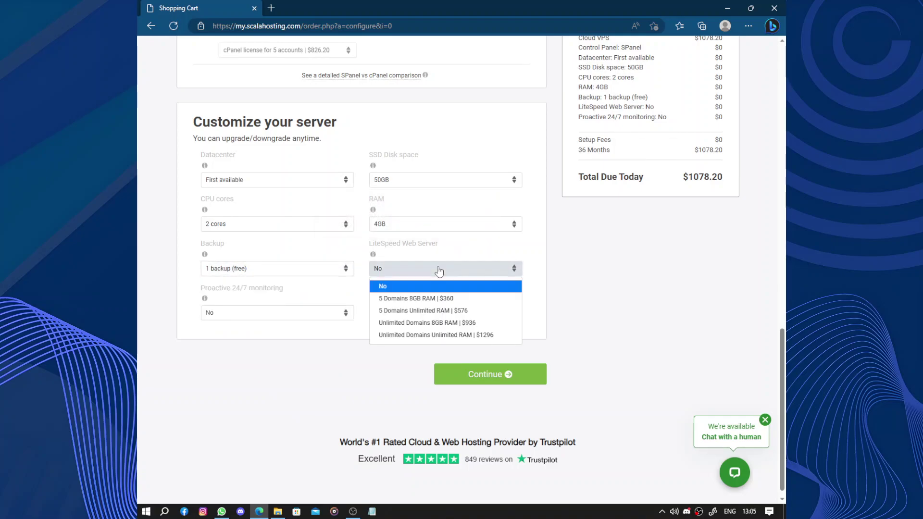
{"action": "left_click", "coordinate": [450, 274]}
{"action": "left_click", "coordinate": [410, 269]}
{"action": "left_click", "coordinate": [410, 270]}
{"action": "left_click", "coordinate": [268, 316]}
{"action": "left_click", "coordinate": [268, 313]}
{"action": "left_click", "coordinate": [265, 315]}
{"action": "scroll", "coordinate": [514, 284], "scroll_direction": "up", "scroll_amount": 4}
{"action": "scroll", "coordinate": [514, 284], "scroll_direction": "down", "scroll_amount": 2}
{"action": "scroll", "coordinate": [515, 283], "scroll_direction": "up", "scroll_amount": 2}
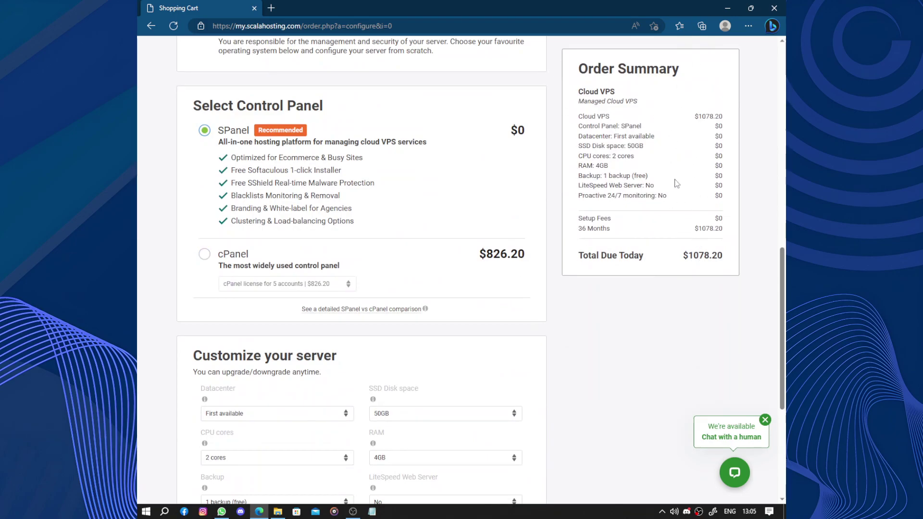
{"action": "scroll", "coordinate": [601, 246], "scroll_direction": "down", "scroll_amount": 2}
{"action": "scroll", "coordinate": [601, 246], "scroll_direction": "up", "scroll_amount": 2}
{"action": "scroll", "coordinate": [587, 289], "scroll_direction": "down", "scroll_amount": 4}
{"action": "left_click", "coordinate": [478, 367]}
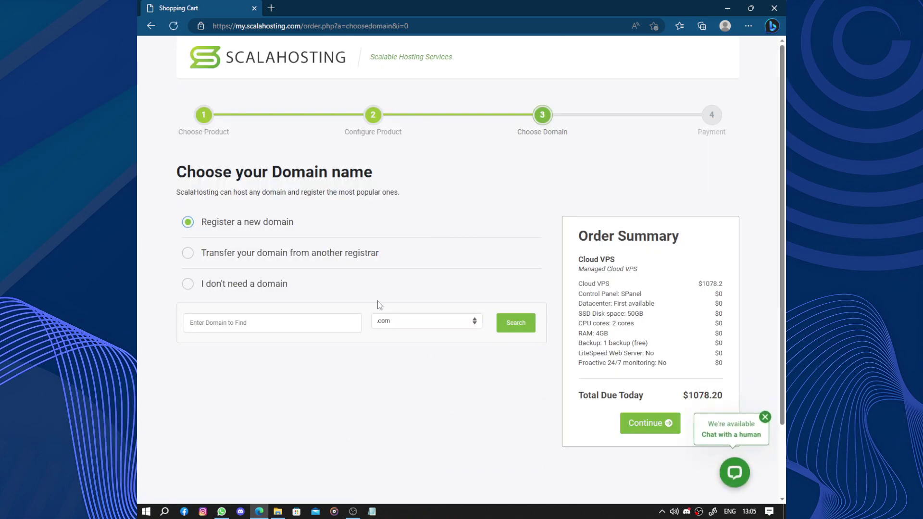
Search for the domain madagha.com to check its availability.
{"action": "left_click", "coordinate": [297, 323]}
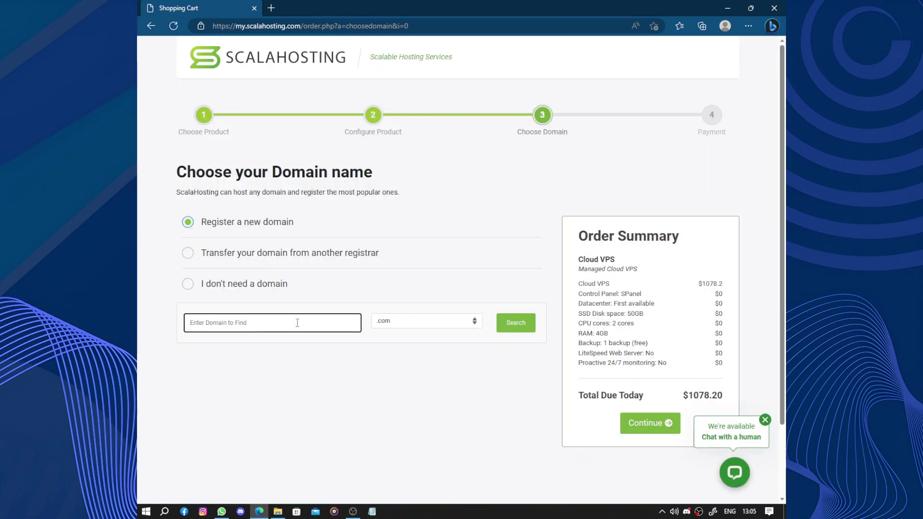
{"action": "type", "text": "madaghz"}
{"action": "key", "text": "BackSpace"}
{"action": "type", "text": "a"}
{"action": "left_click", "coordinate": [500, 324]}
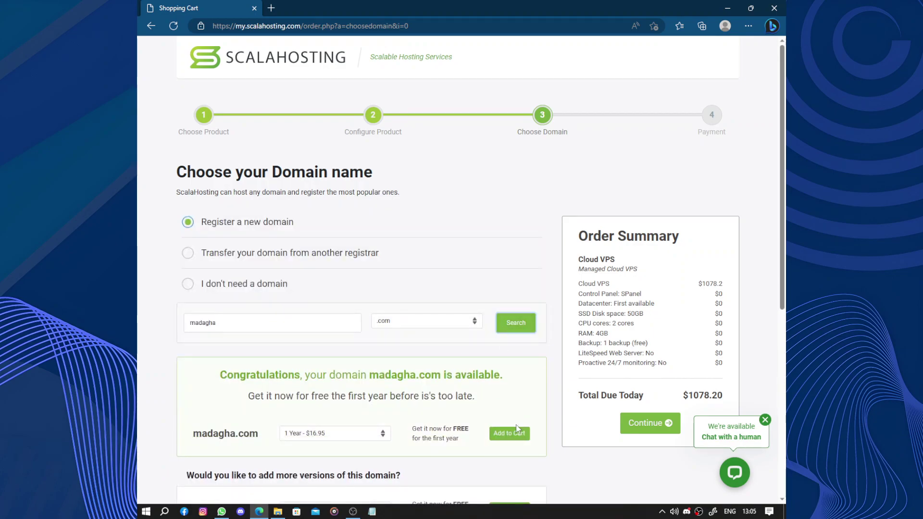
Add madagha.com with a one-year registration and continue the order.
{"action": "left_click", "coordinate": [385, 434]}
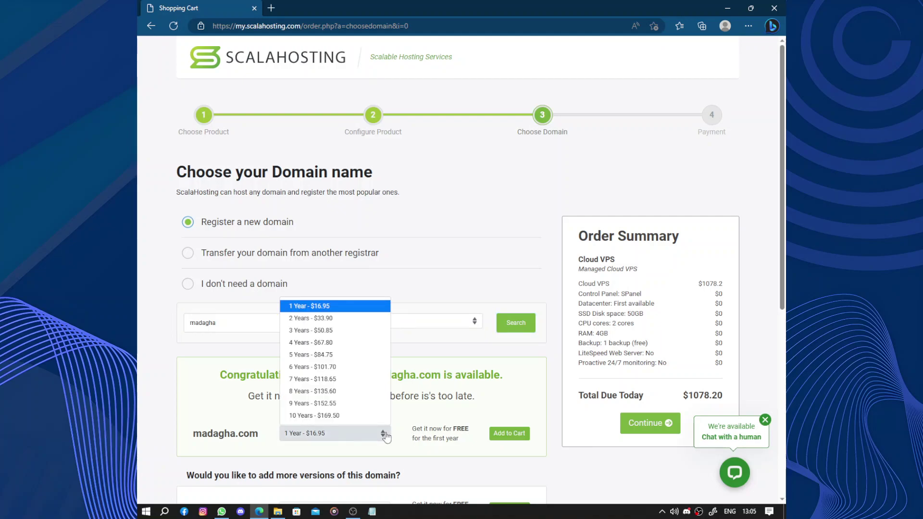
{"action": "left_click", "coordinate": [384, 435]}
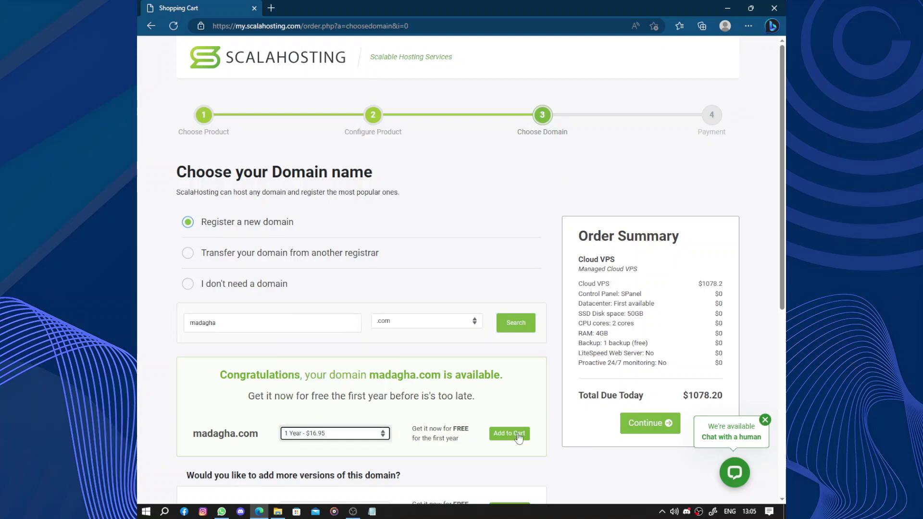
{"action": "left_click", "coordinate": [518, 435]}
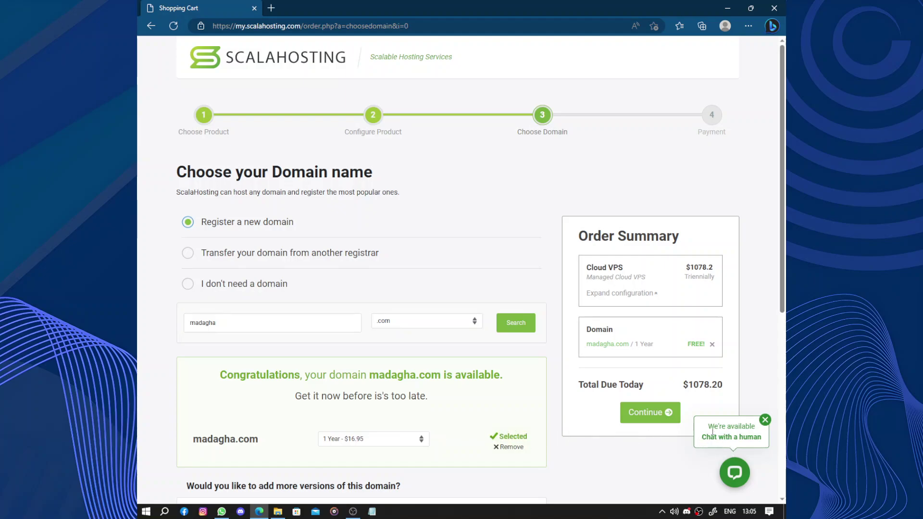
{"action": "left_click", "coordinate": [765, 420]}
{"action": "left_click", "coordinate": [638, 409]}
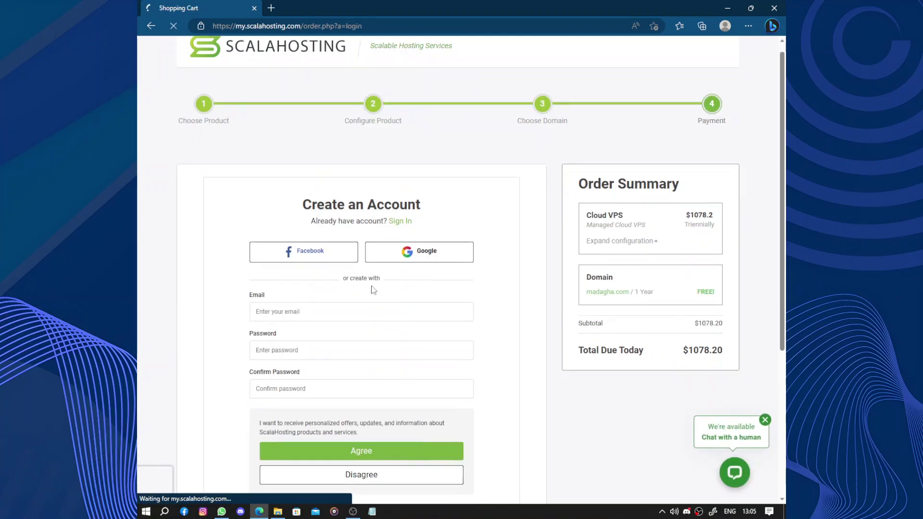
Fill in the account e-mail from the saved autofill suggestion.
{"action": "scroll", "coordinate": [408, 216], "scroll_direction": "down", "scroll_amount": 2}
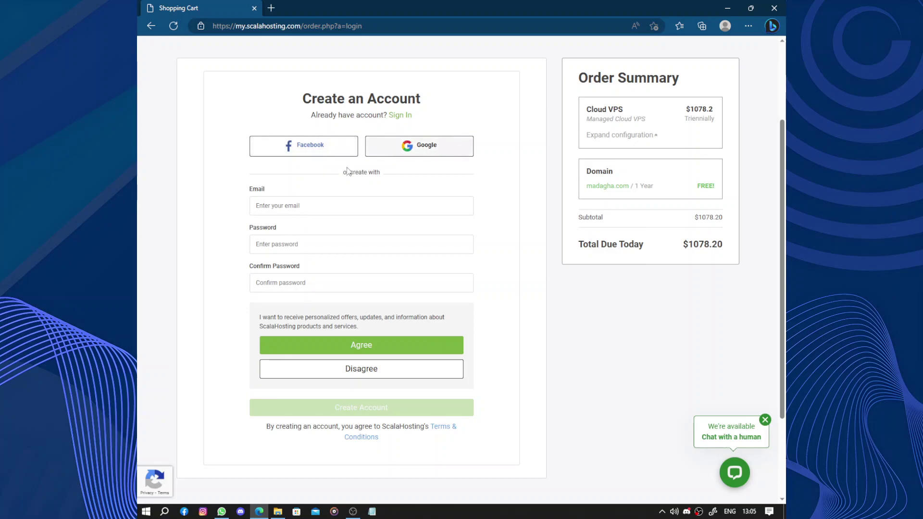
{"action": "left_click", "coordinate": [315, 203]}
{"action": "left_click", "coordinate": [341, 260]}
Enter and confirm the account password, accept the offers consent, and create the account.
{"action": "left_click", "coordinate": [334, 241]}
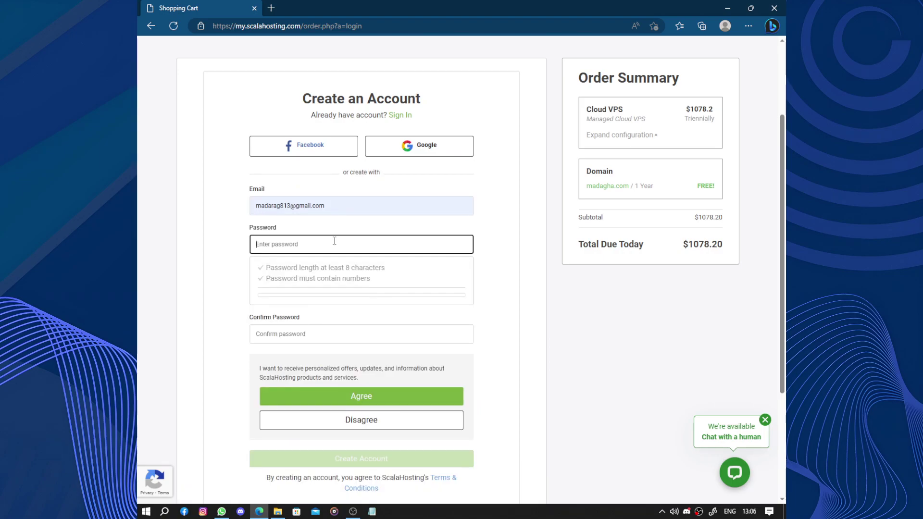
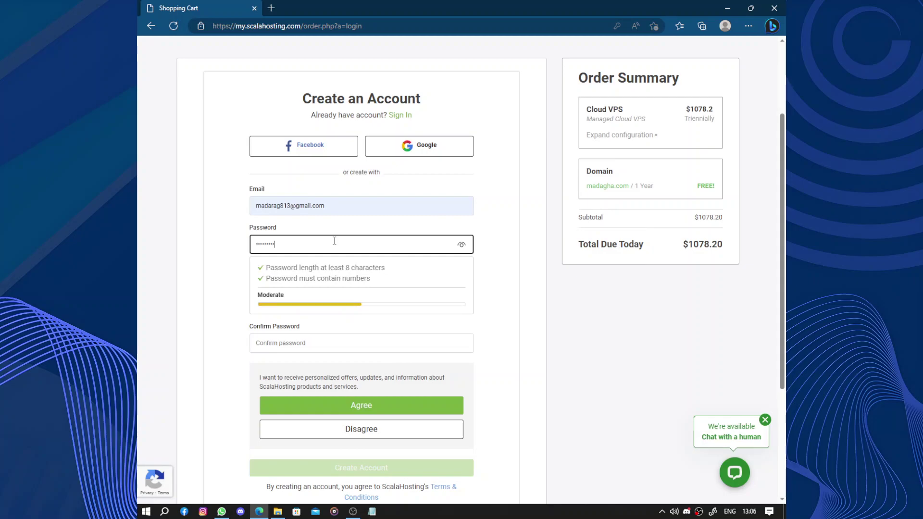
{"action": "left_click", "coordinate": [335, 341]}
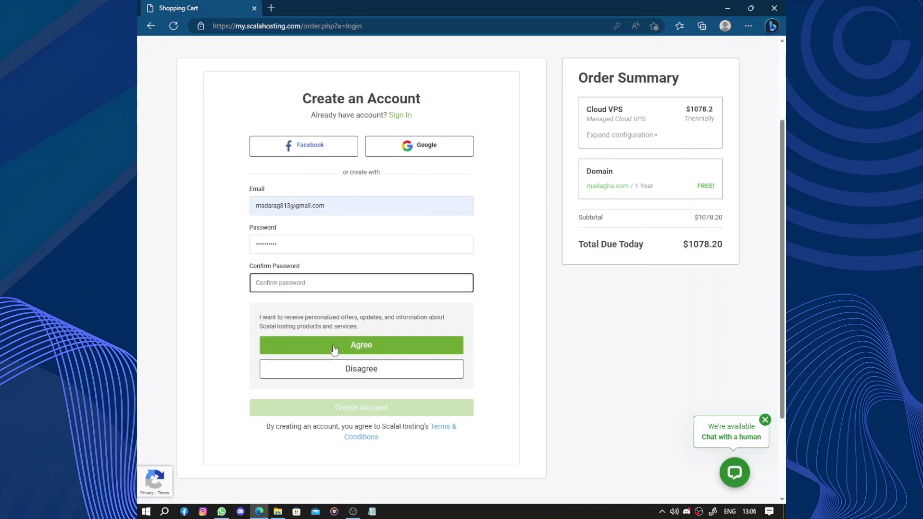
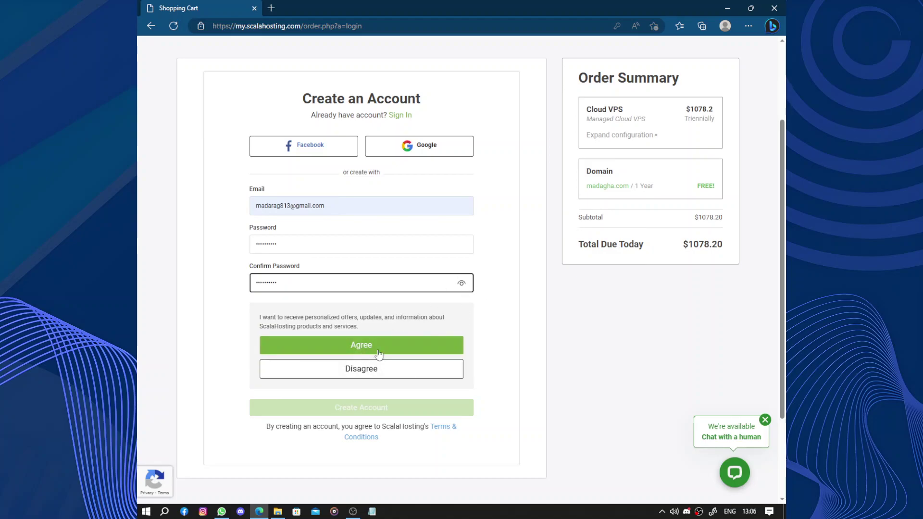
{"action": "left_click", "coordinate": [470, 340]}
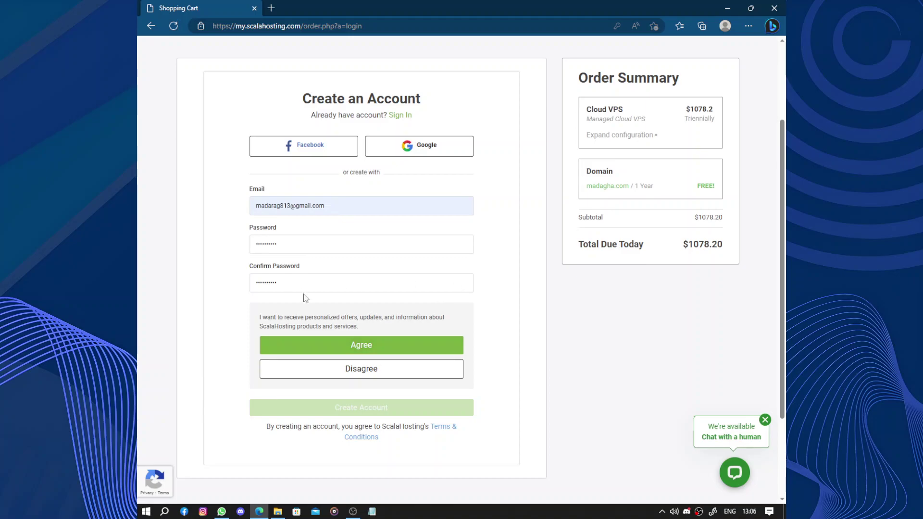
{"action": "left_click", "coordinate": [360, 346]}
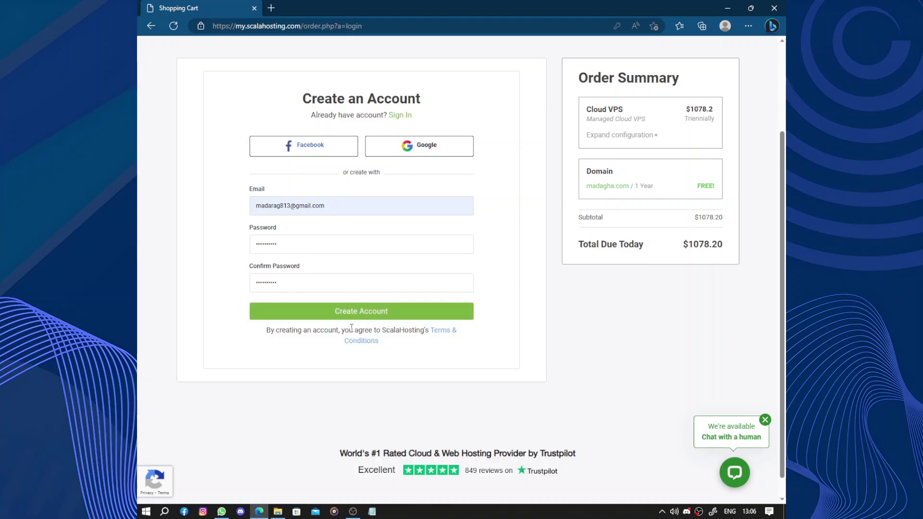
{"action": "left_click", "coordinate": [366, 313]}
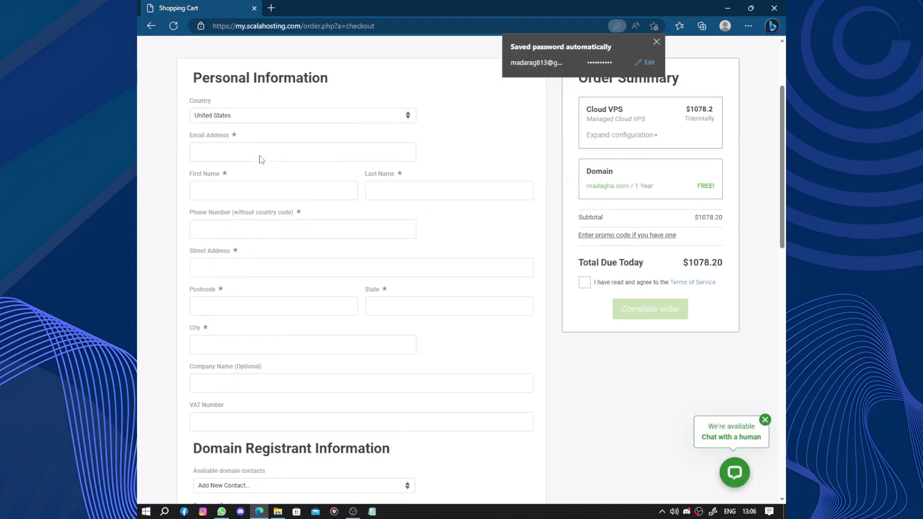
Pick Morocco from the Personal Information form's Country dropdown.
{"action": "left_click", "coordinate": [255, 120]}
{"action": "scroll", "coordinate": [347, 168], "scroll_direction": "up", "scroll_amount": 3}
{"action": "scroll", "coordinate": [346, 168], "scroll_direction": "up", "scroll_amount": 20}
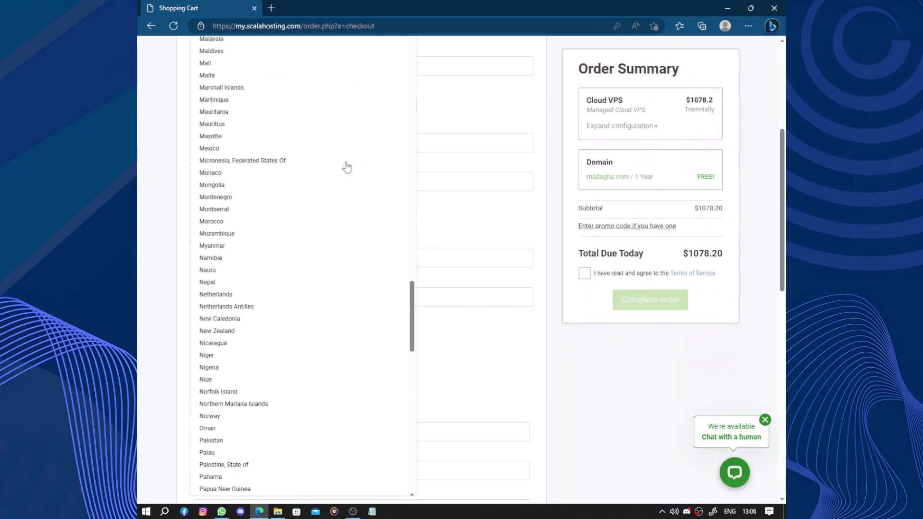
{"action": "scroll", "coordinate": [346, 168], "scroll_direction": "down", "scroll_amount": 10}
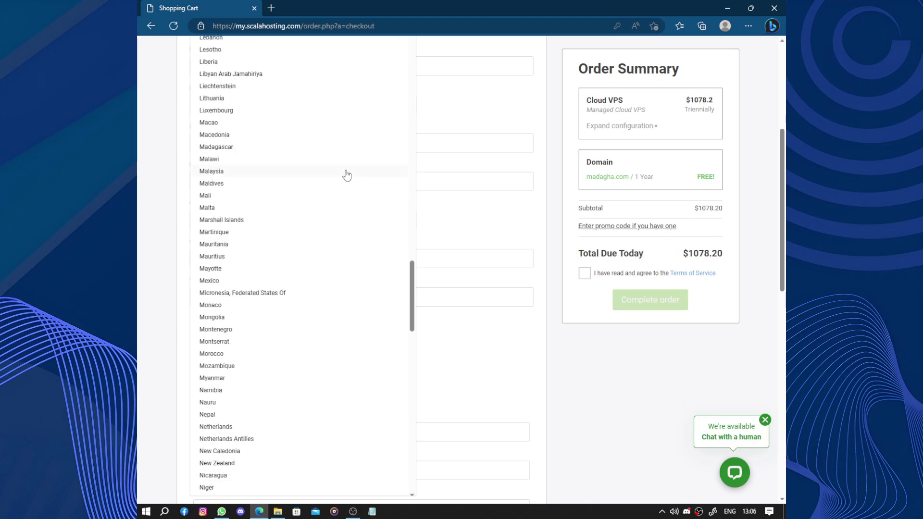
{"action": "left_click", "coordinate": [207, 355]}
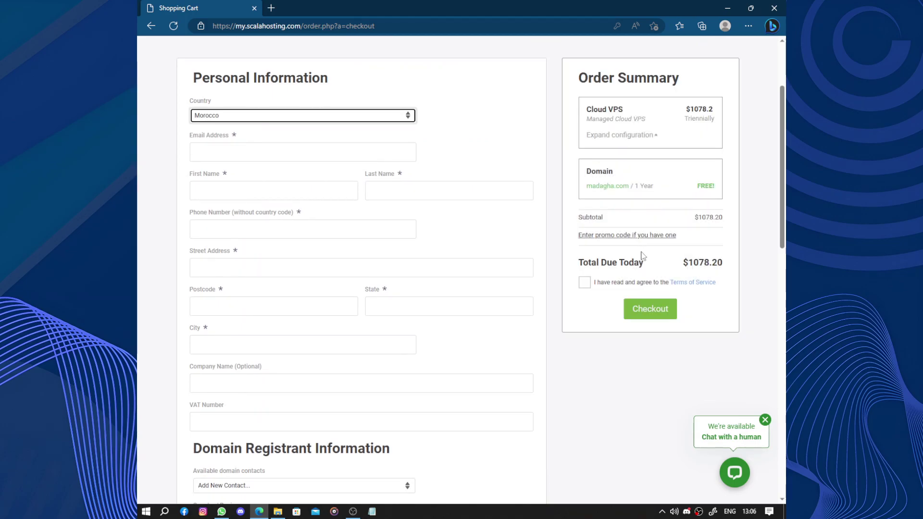
{"action": "scroll", "coordinate": [471, 135], "scroll_direction": "up", "scroll_amount": 3}
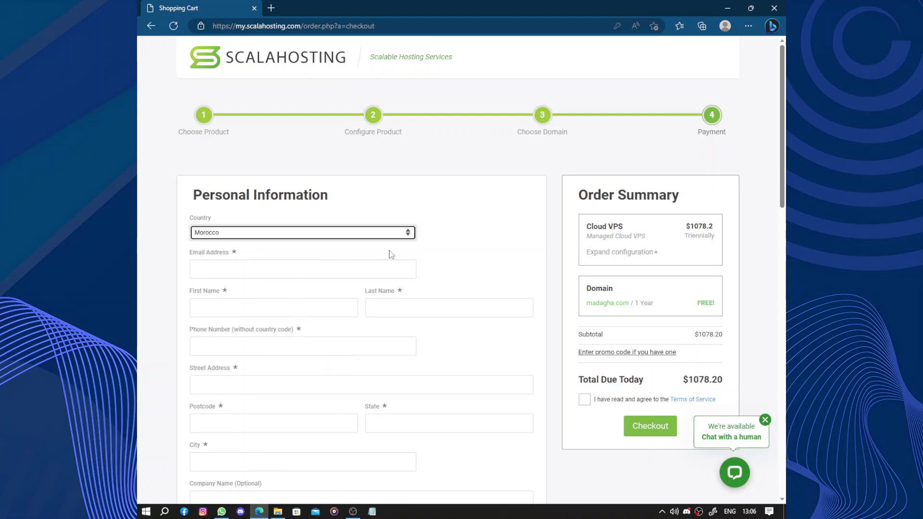
{"action": "scroll", "coordinate": [435, 192], "scroll_direction": "down", "scroll_amount": 2}
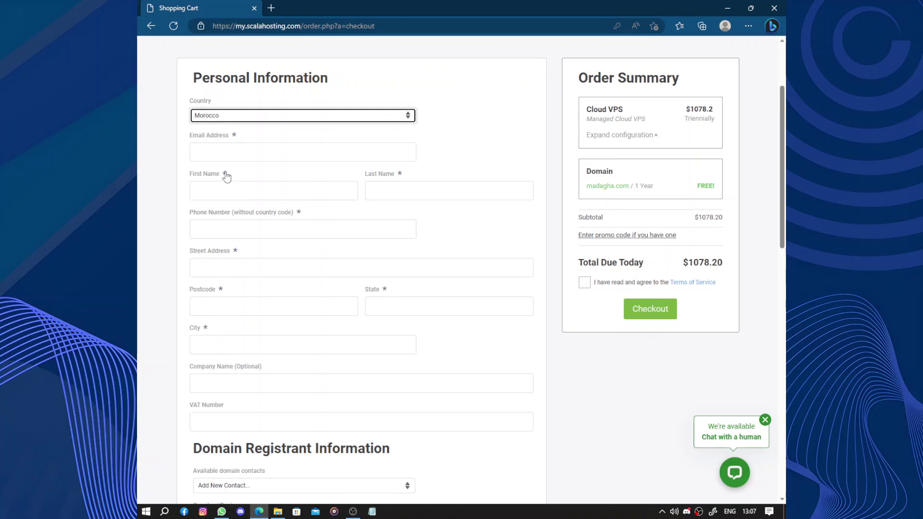
{"action": "scroll", "coordinate": [303, 173], "scroll_direction": "down", "scroll_amount": 5}
{"action": "scroll", "coordinate": [303, 173], "scroll_direction": "up", "scroll_amount": 2}
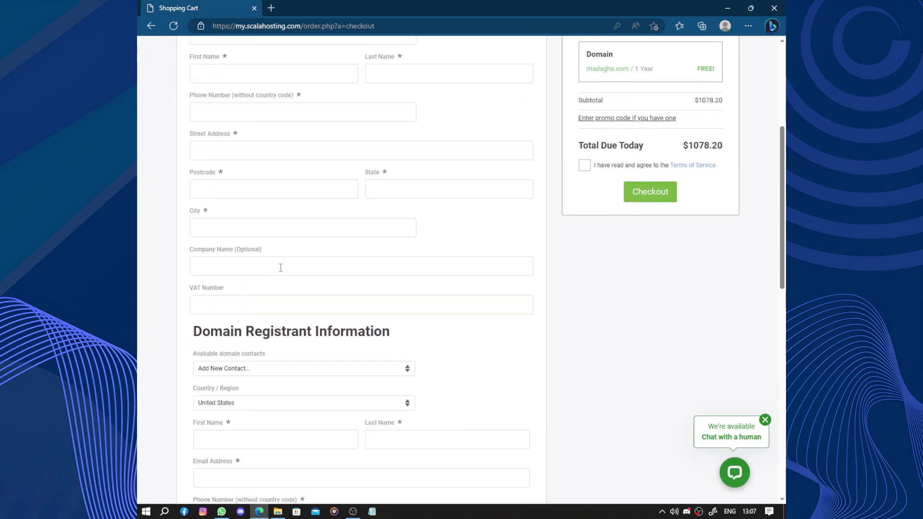
{"action": "scroll", "coordinate": [303, 267], "scroll_direction": "down", "scroll_amount": 3}
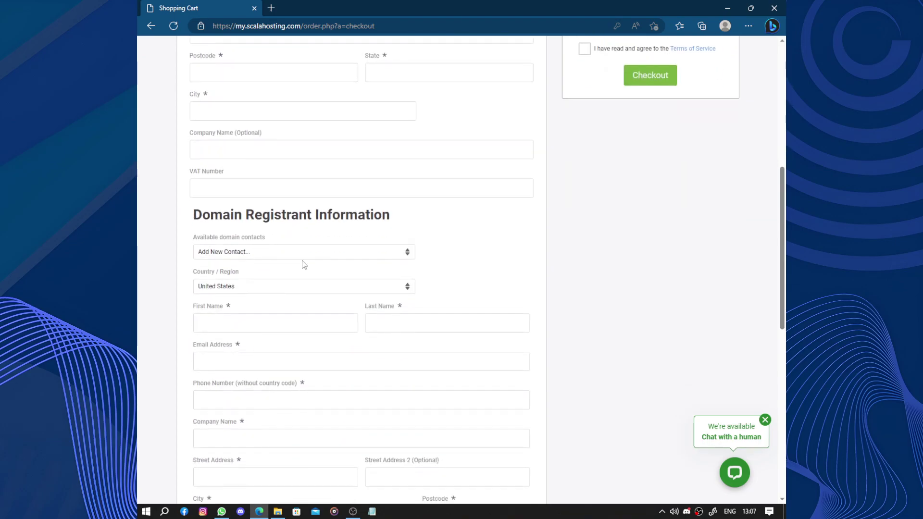
{"action": "left_click", "coordinate": [216, 251]}
{"action": "left_click", "coordinate": [225, 252]}
{"action": "left_click", "coordinate": [248, 291]}
{"action": "left_click", "coordinate": [248, 291]}
{"action": "left_click_drag", "start_coordinate": [220, 214], "coordinate": [451, 214]}
{"action": "left_click", "coordinate": [451, 216]}
{"action": "scroll", "coordinate": [452, 216], "scroll_direction": "down", "scroll_amount": 9}
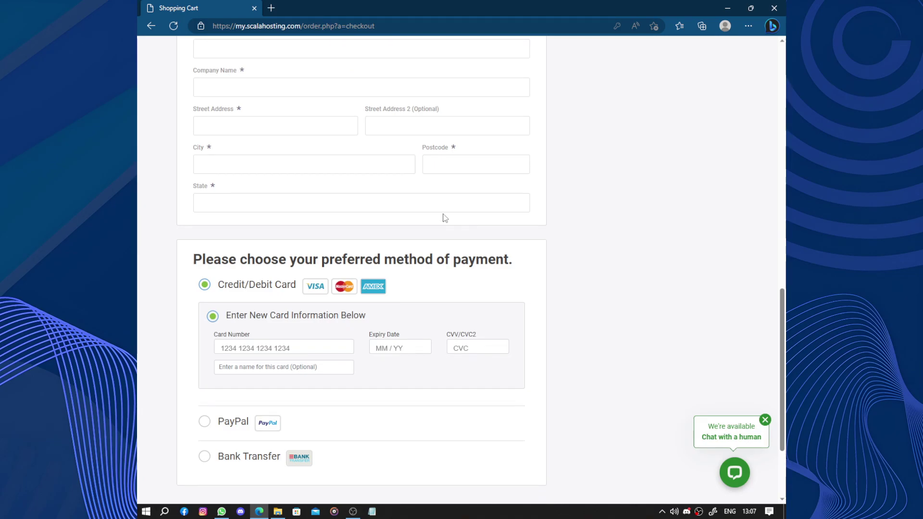
{"action": "scroll", "coordinate": [444, 217], "scroll_direction": "down", "scroll_amount": 3}
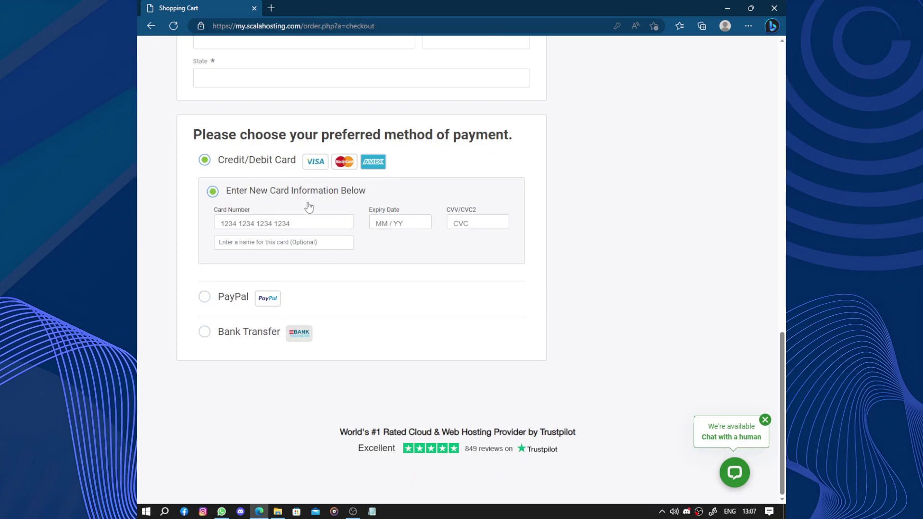
{"action": "scroll", "coordinate": [341, 226], "scroll_direction": "up", "scroll_amount": 15}
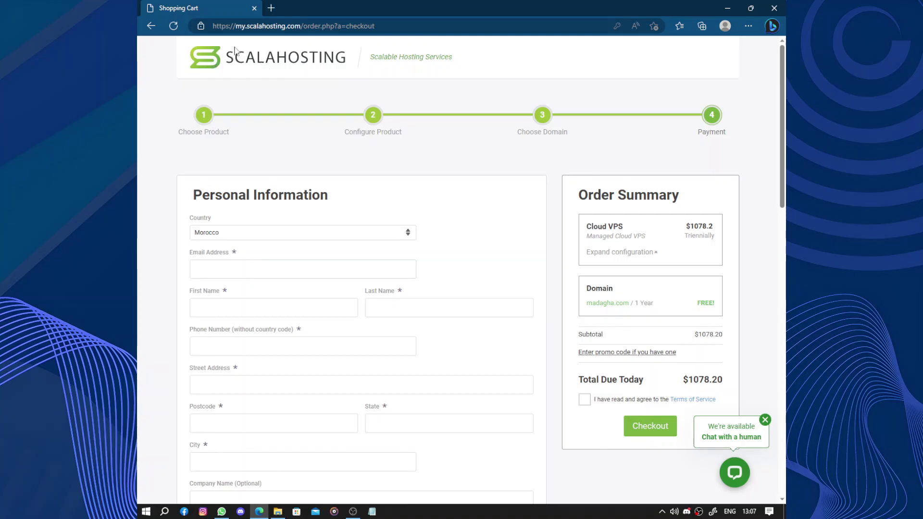
Go back through the browser history to the Web Hosting, Reseller Hosting & Cloud Server Hosting homepage.
{"action": "right_click", "coordinate": [158, 27]}
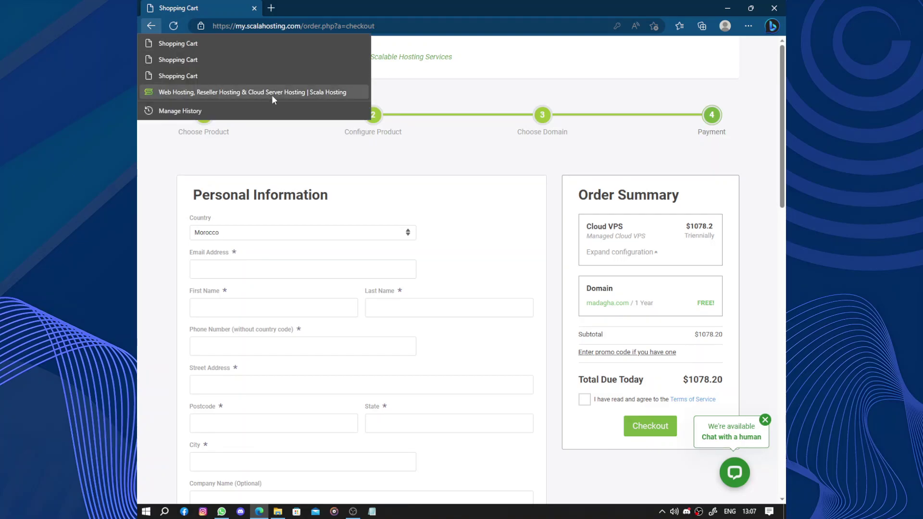
{"action": "left_click", "coordinate": [289, 92]}
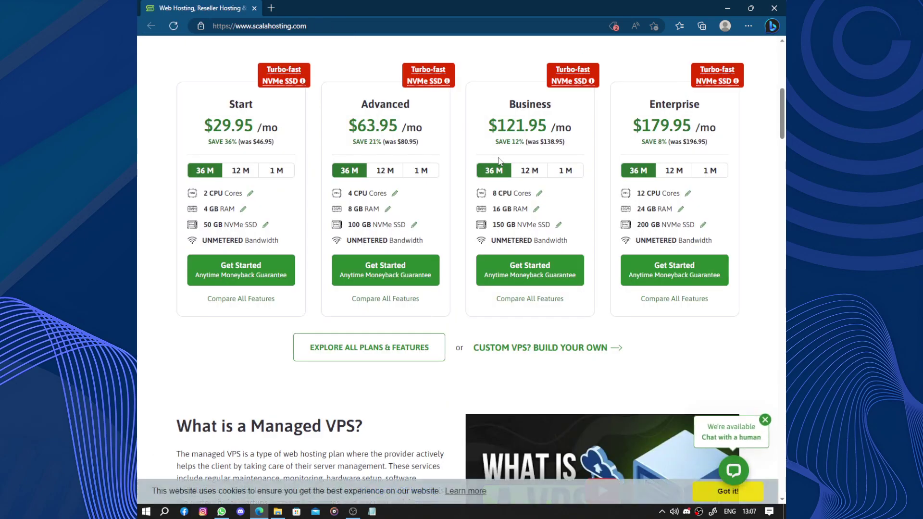
{"action": "scroll", "coordinate": [498, 160], "scroll_direction": "up", "scroll_amount": 5}
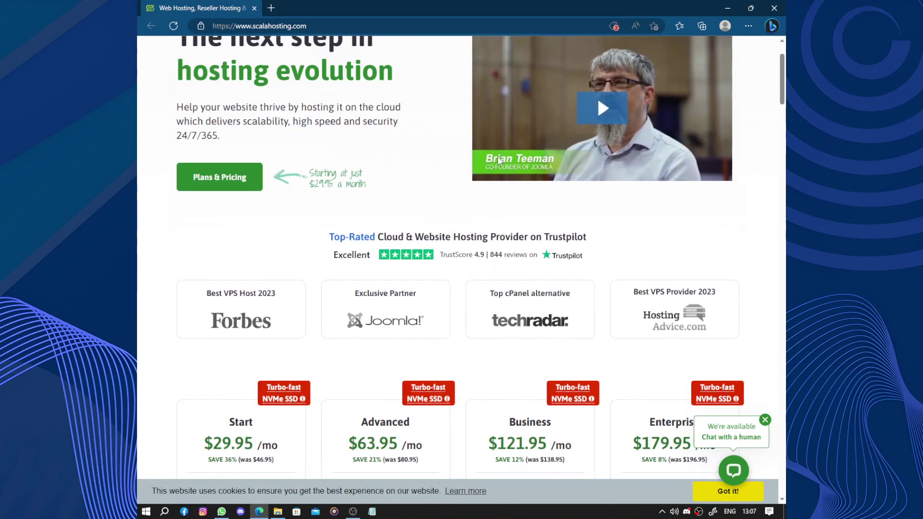
{"action": "scroll", "coordinate": [498, 160], "scroll_direction": "down", "scroll_amount": 4}
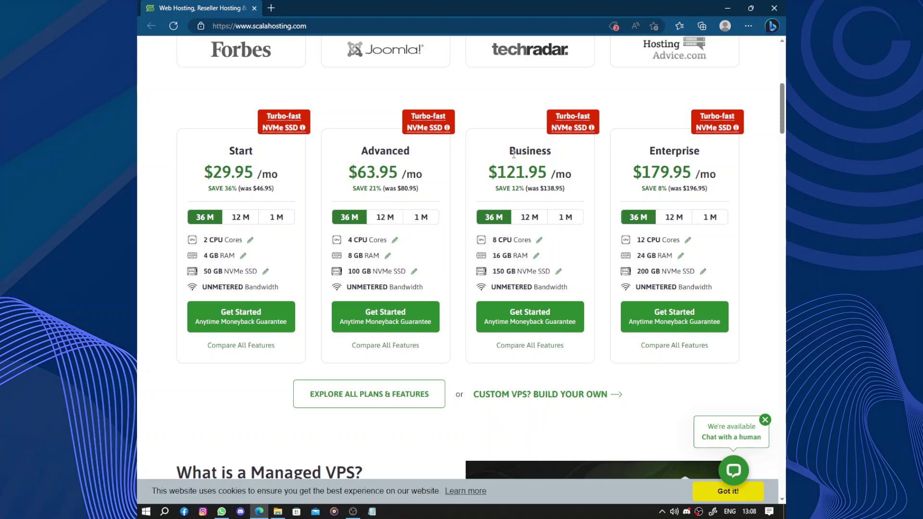
{"action": "scroll", "coordinate": [513, 154], "scroll_direction": "up", "scroll_amount": 7}
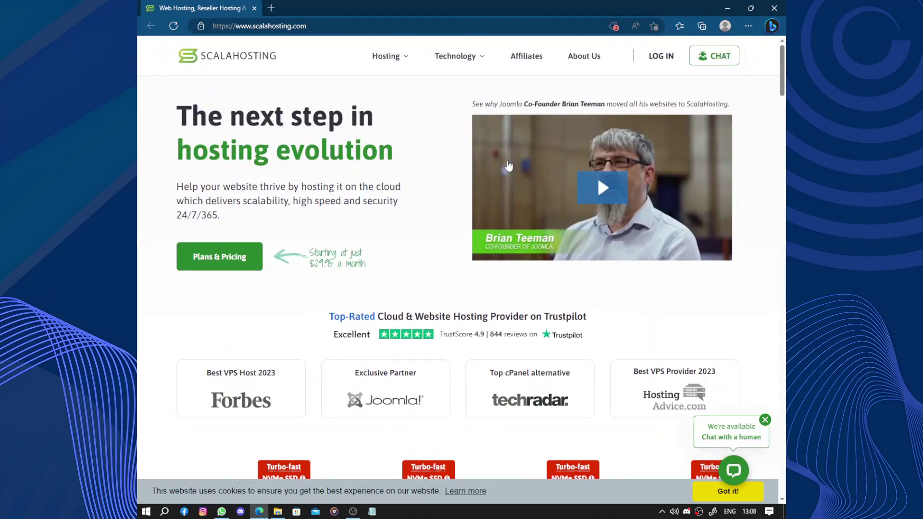